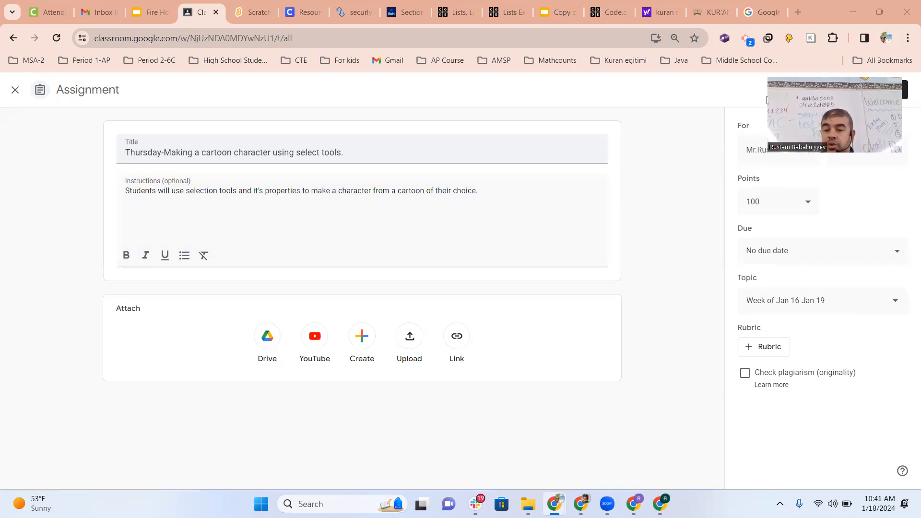
Step: Set the assignment's due date to Jan 20, 2024, keeping the topic Week of Jan 16-Jan 19
{"action": "left_click", "coordinate": [796, 248]}
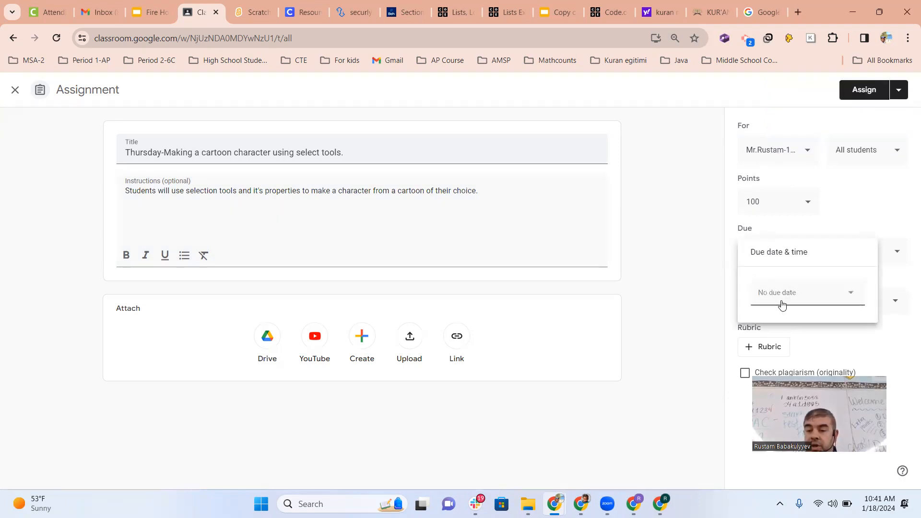
{"action": "left_click", "coordinate": [782, 294]}
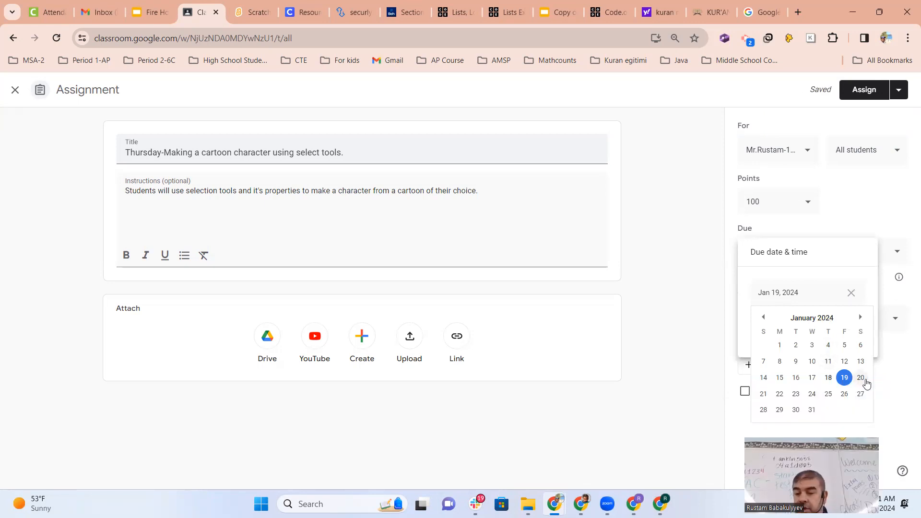
{"action": "left_click", "coordinate": [860, 377]}
{"action": "left_click", "coordinate": [907, 390]}
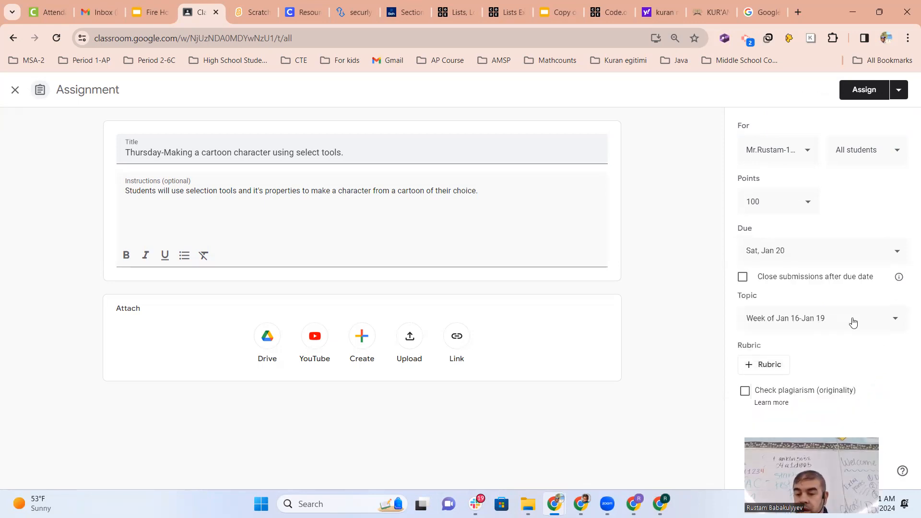
{"action": "left_click", "coordinate": [825, 326]}
{"action": "left_click", "coordinate": [639, 246]}
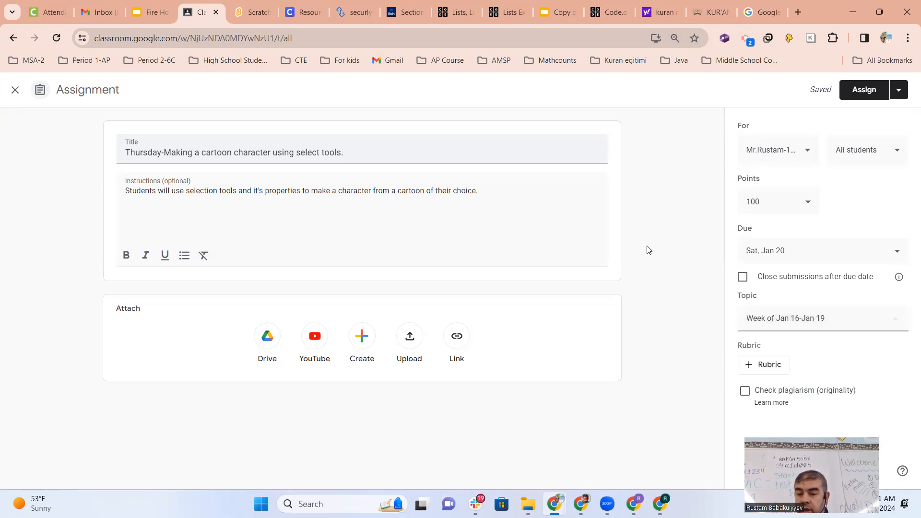
Step: Enable closing submissions after the due date and assign the Thursday cartoon character assignment to the class
{"action": "left_click", "coordinate": [746, 283]}
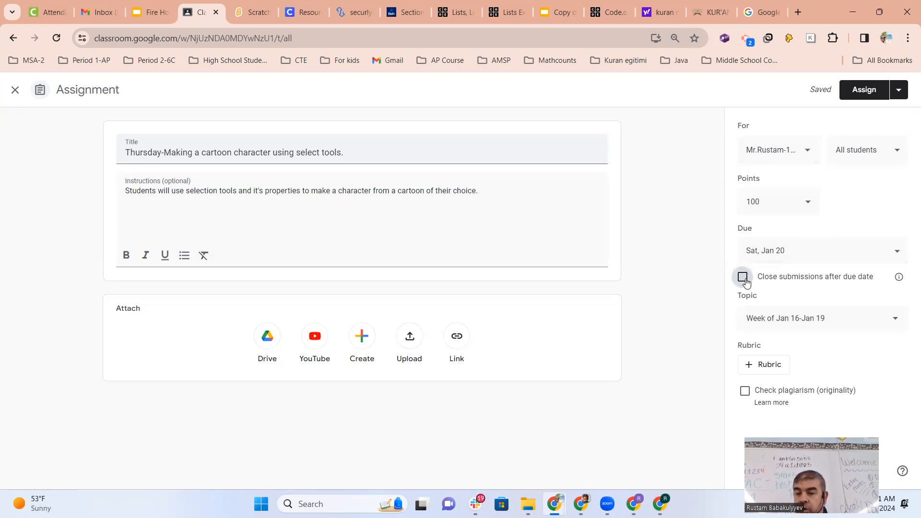
{"action": "left_click", "coordinate": [850, 94]}
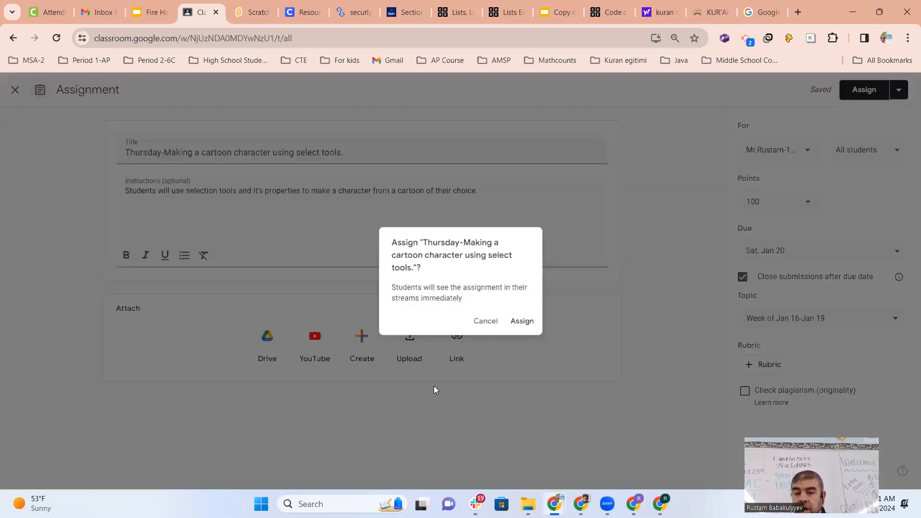
{"action": "left_click", "coordinate": [526, 329]}
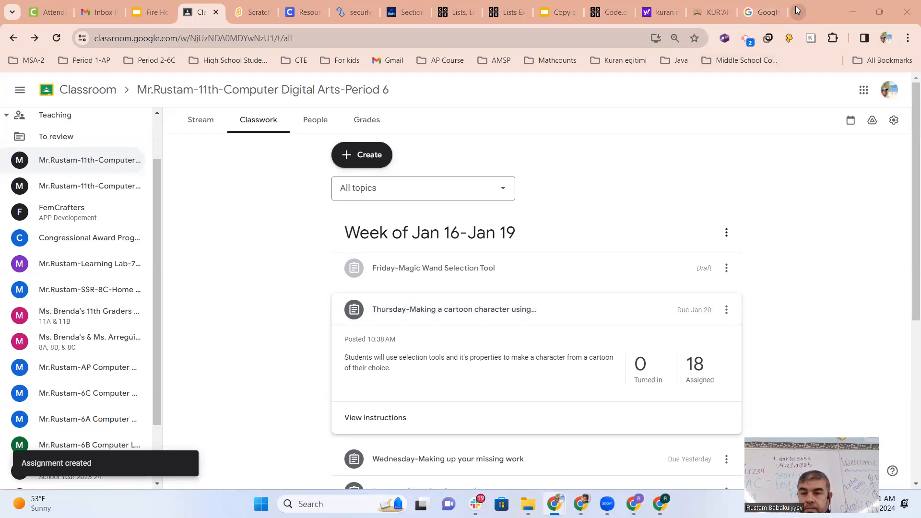
Step: Open Photopea at photopea.com from a new browser tab
{"action": "left_click", "coordinate": [797, 8]}
{"action": "type", "text": "photopea"}
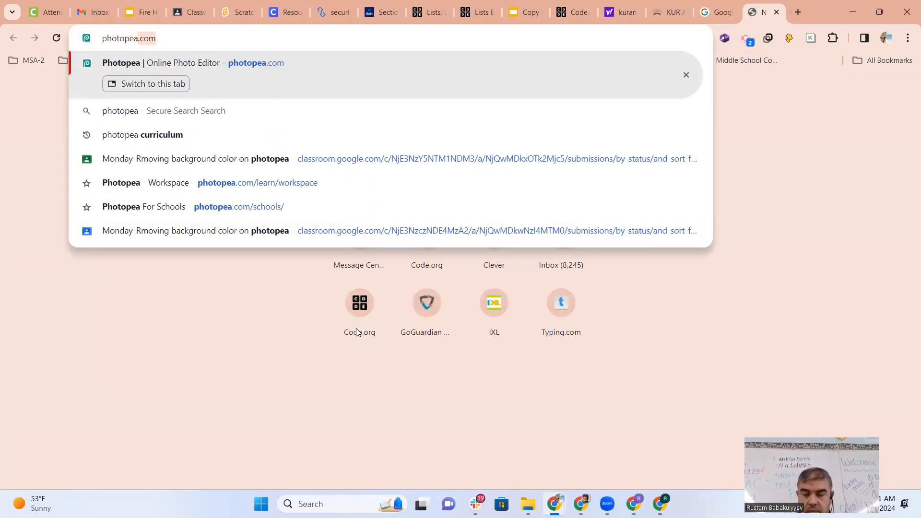
{"action": "key", "text": "Return"}
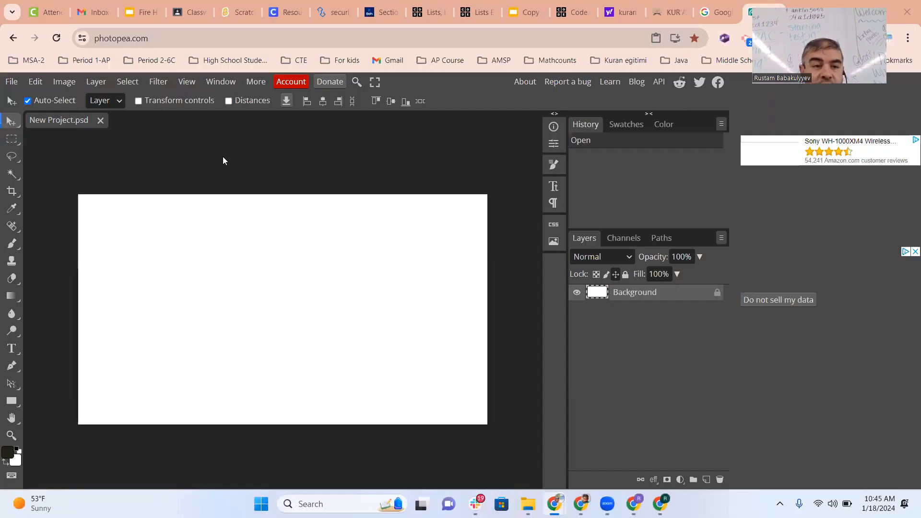
Step: Draw a large rectangular selection across the middle of the canvas with Rectangle Select
{"action": "left_click", "coordinate": [12, 142]}
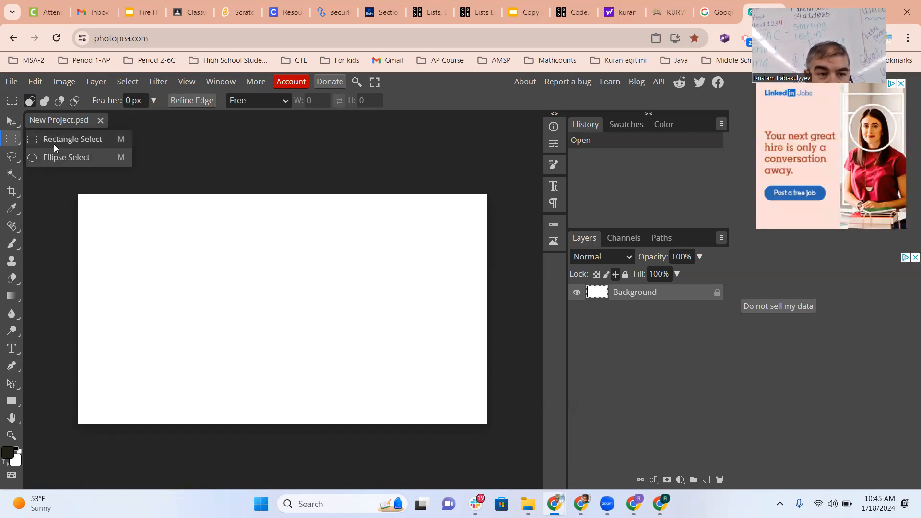
{"action": "left_click", "coordinate": [110, 209]}
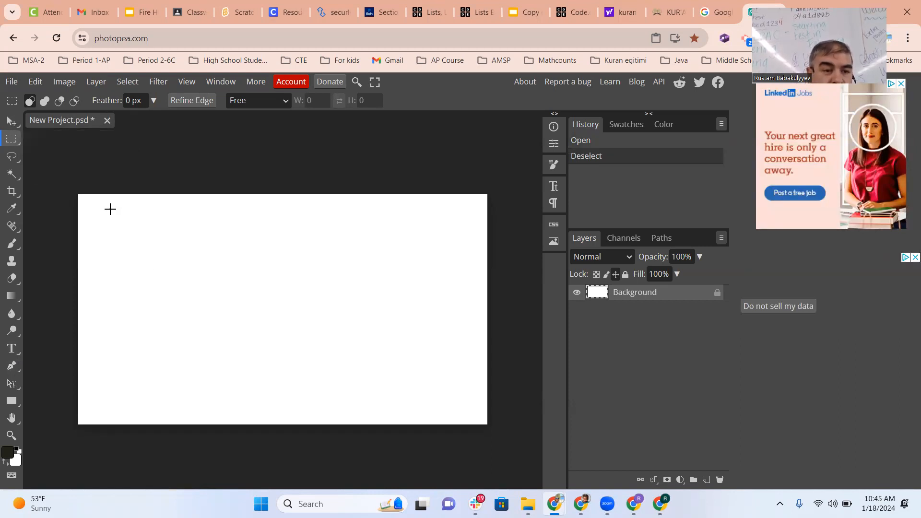
{"action": "left_click", "coordinate": [13, 144]}
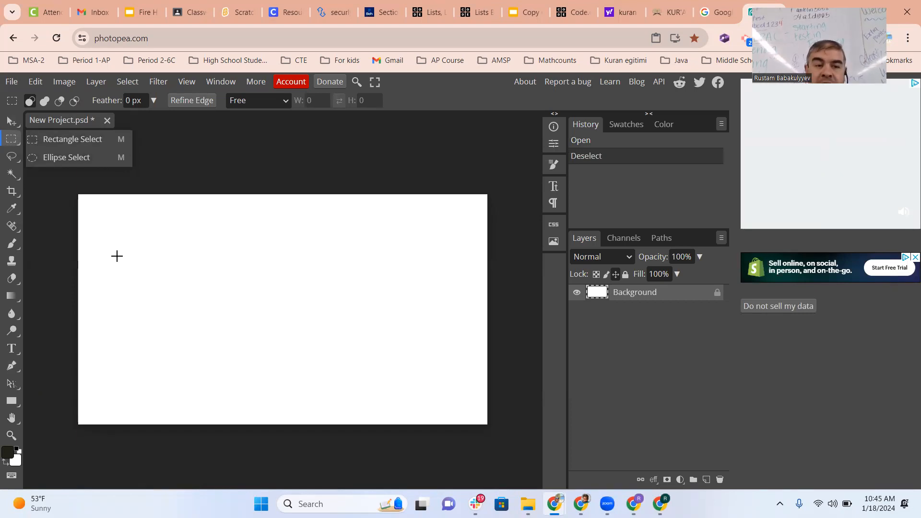
{"action": "left_click", "coordinate": [153, 294]}
{"action": "left_click", "coordinate": [14, 244]}
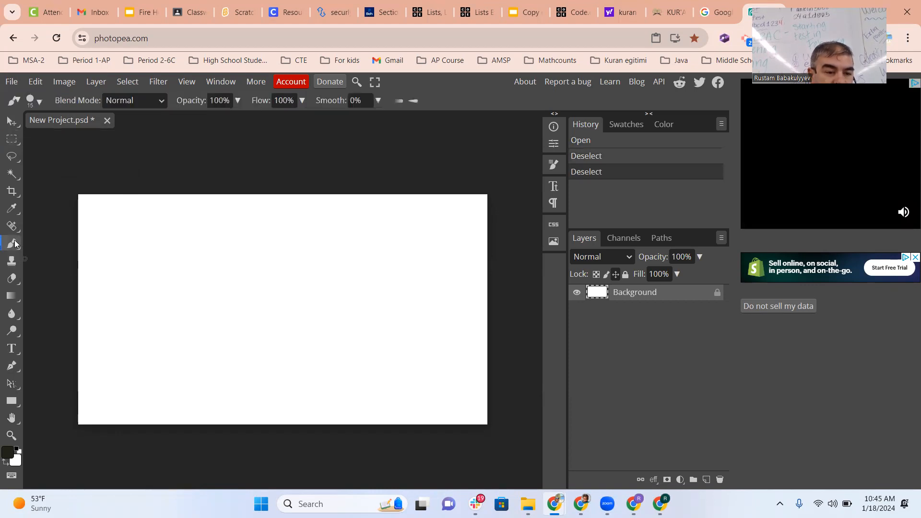
{"action": "key", "text": "m"}
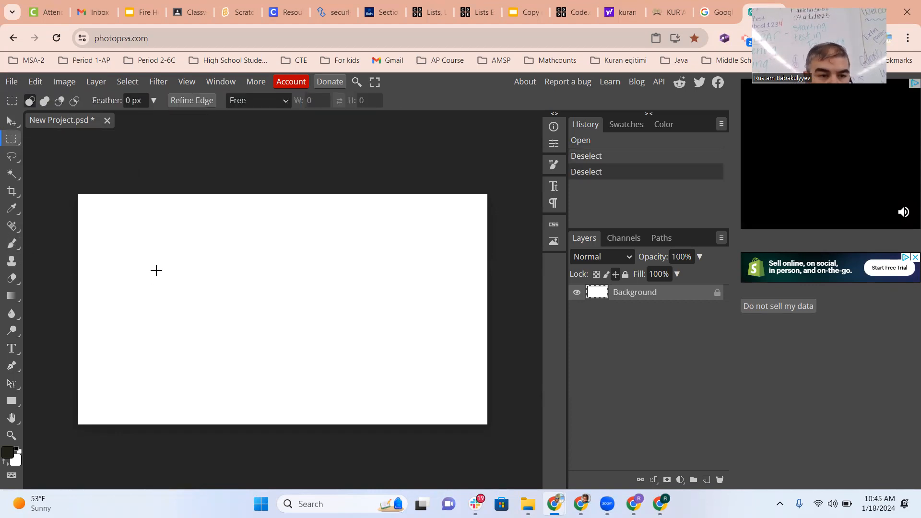
{"action": "left_click_drag", "start_coordinate": [146, 222], "coordinate": [417, 369]}
Step: Add an elliptical selection inside the existing rectangular selection with Ellipse Select
{"action": "left_click", "coordinate": [11, 140]}
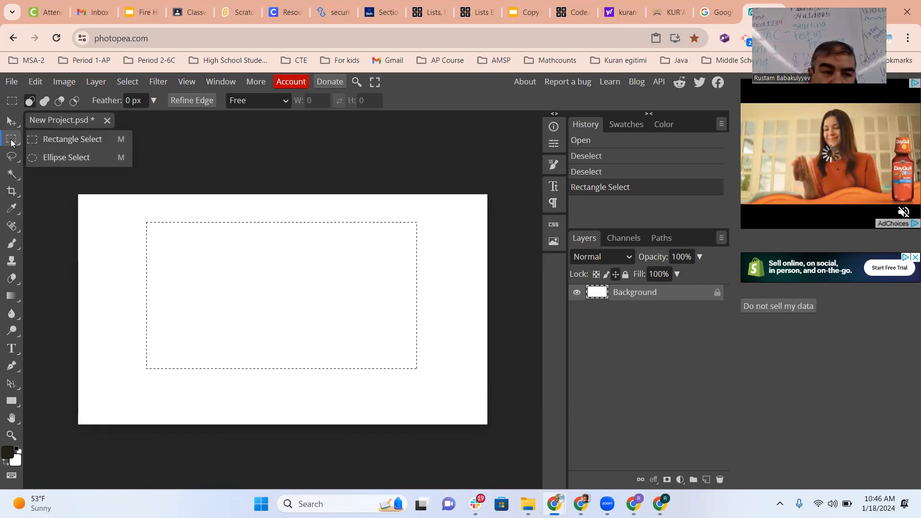
{"action": "left_click", "coordinate": [30, 159]}
{"action": "left_click_drag", "start_coordinate": [162, 231], "coordinate": [301, 341]}
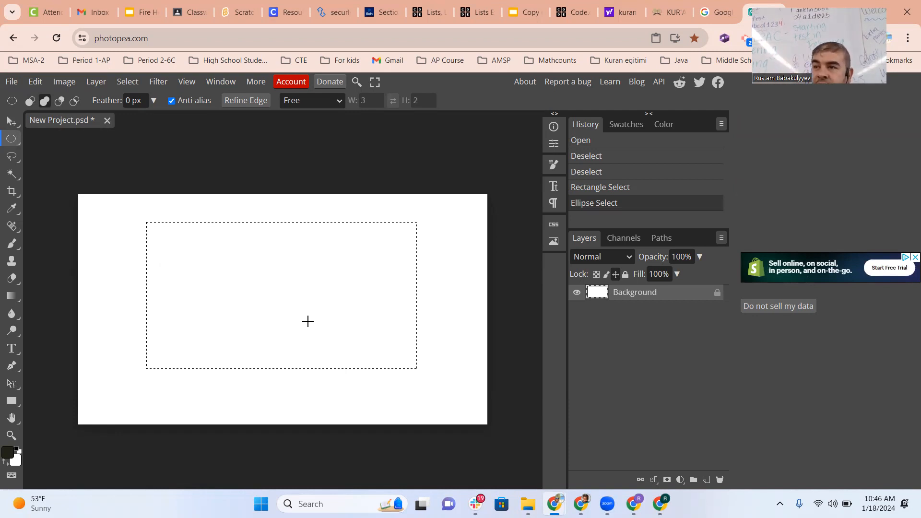
Step: Switch to Lasso Select and clear the current selection from the canvas
{"action": "right_click", "coordinate": [15, 142]}
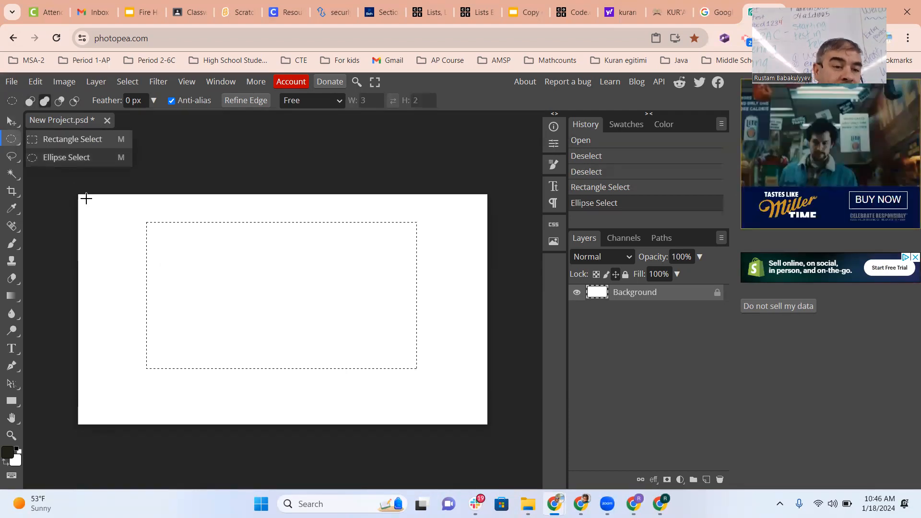
{"action": "right_click", "coordinate": [16, 156]}
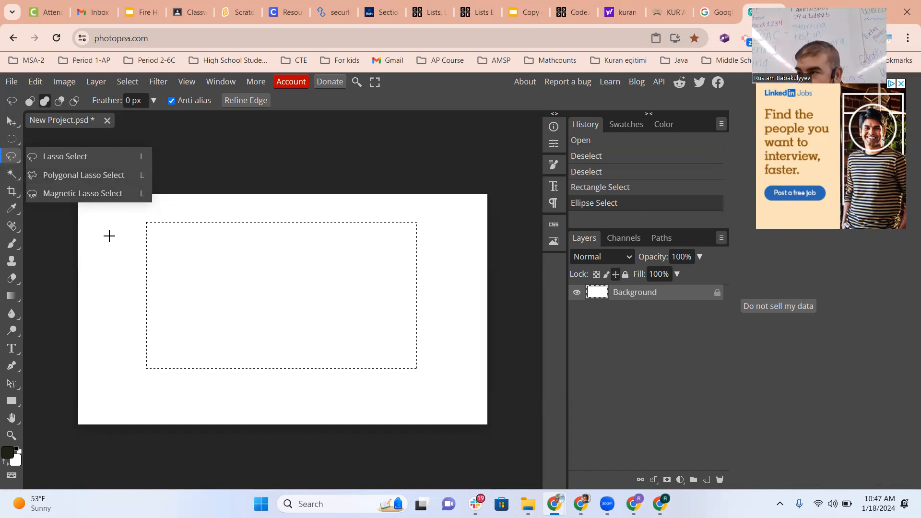
{"action": "left_click", "coordinate": [116, 252]}
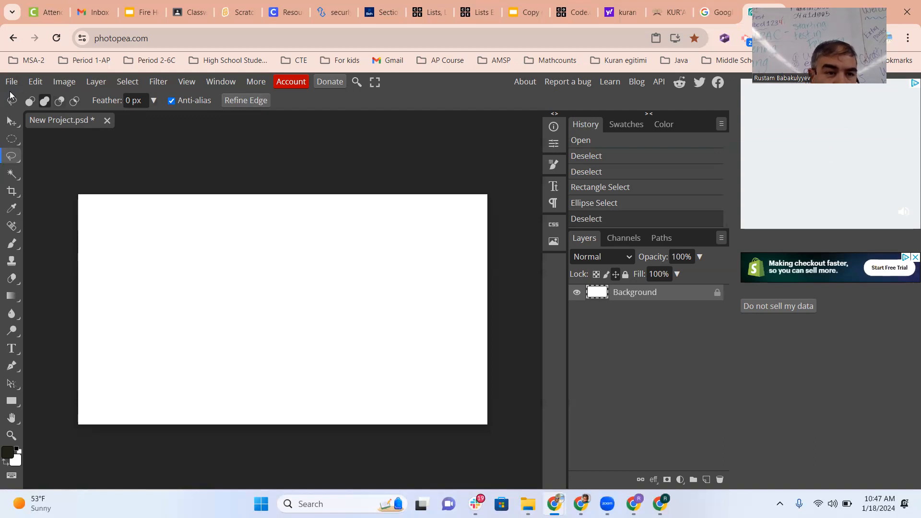
Step: Activate the Magic Wand, then switch from the Gradient Tool to the Paint Bucket Tool
{"action": "left_click", "coordinate": [12, 176]}
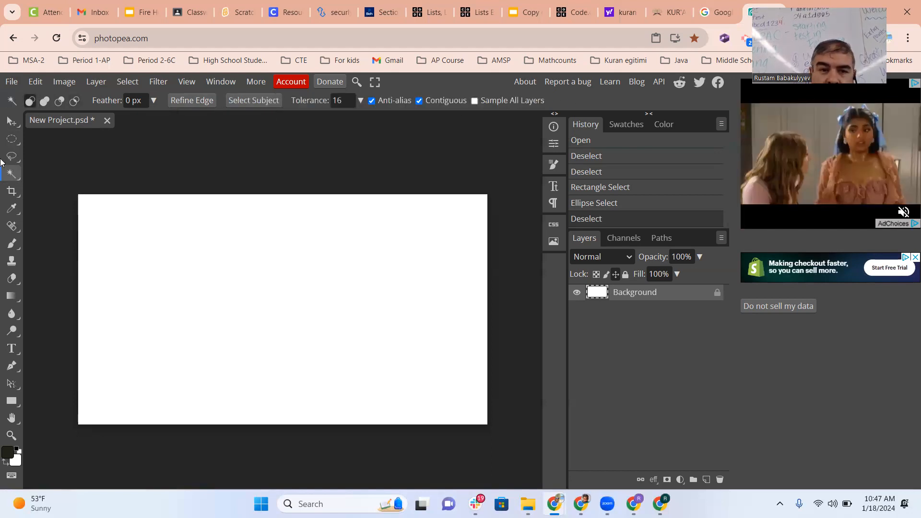
{"action": "left_click", "coordinate": [11, 297]}
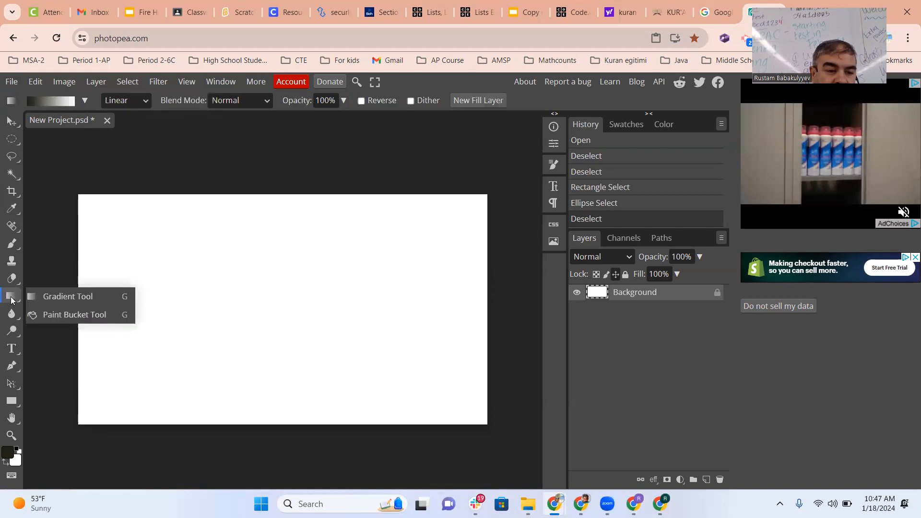
{"action": "left_click", "coordinate": [72, 315]}
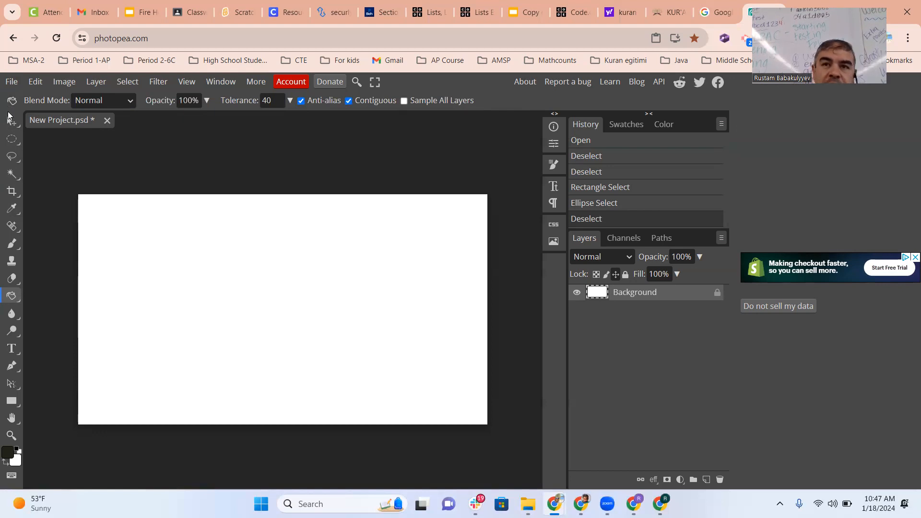
Step: With Rectangle Select in replace mode, draw successive selections in the canvas's upper-left, lower-right and upper-right areas
{"action": "right_click", "coordinate": [11, 139]}
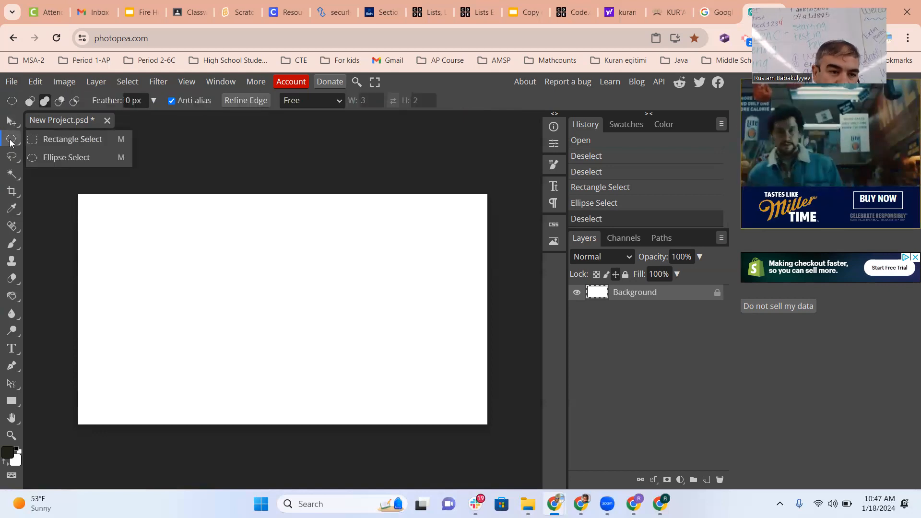
{"action": "left_click", "coordinate": [43, 140]}
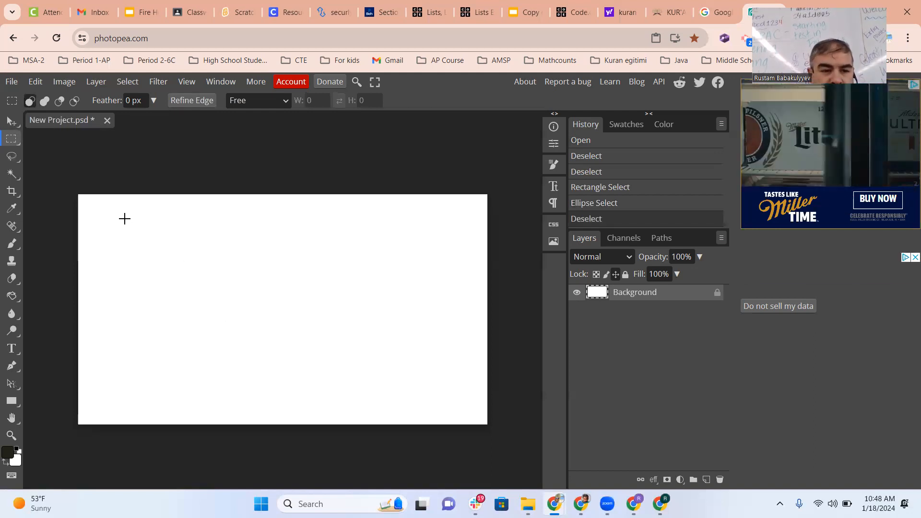
{"action": "left_click_drag", "start_coordinate": [99, 206], "coordinate": [218, 278]}
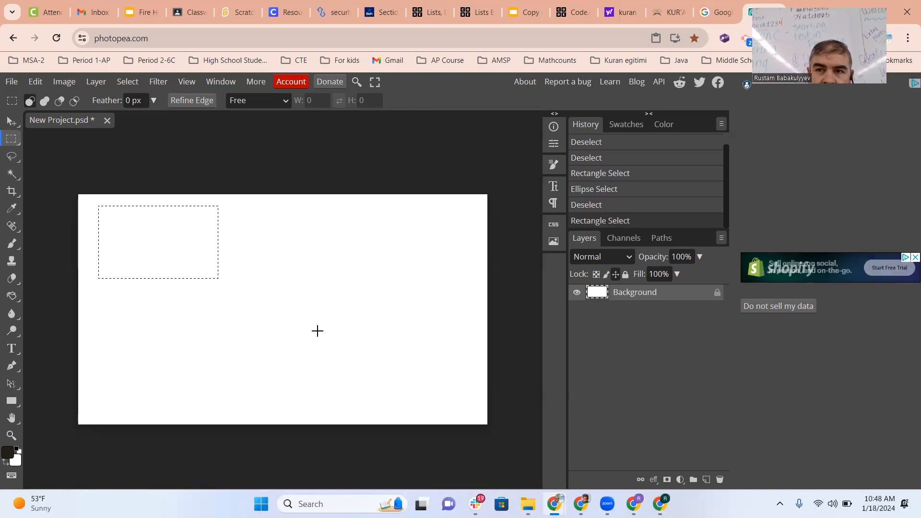
{"action": "left_click_drag", "start_coordinate": [315, 326], "coordinate": [459, 397]}
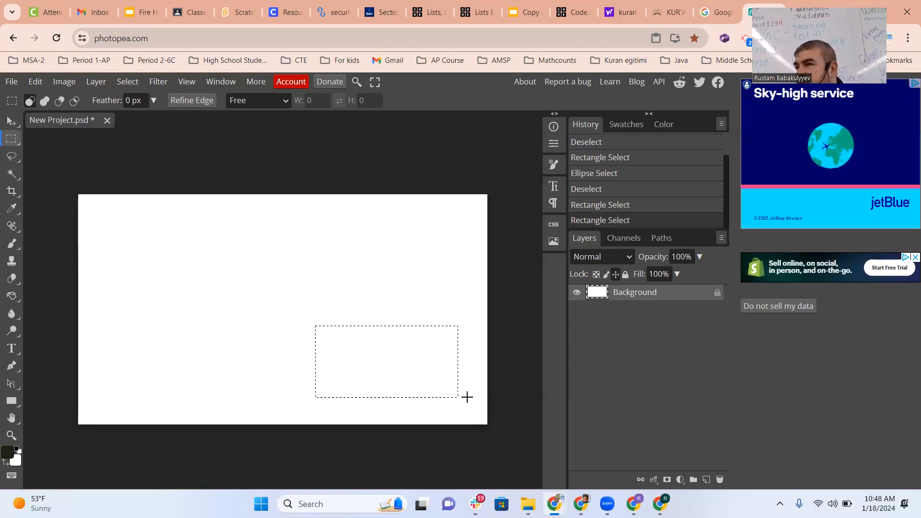
{"action": "left_click_drag", "start_coordinate": [370, 207], "coordinate": [465, 268]}
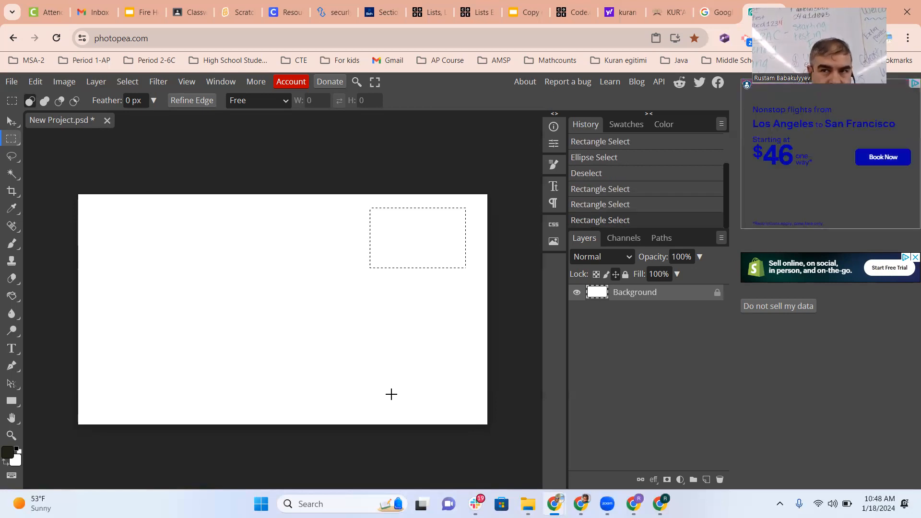
Step: Set the selection mode to add, clear the old selection and draw three separate rectangles at the canvas's upper-left, lower-right and upper-middle
{"action": "left_click", "coordinate": [46, 101]}
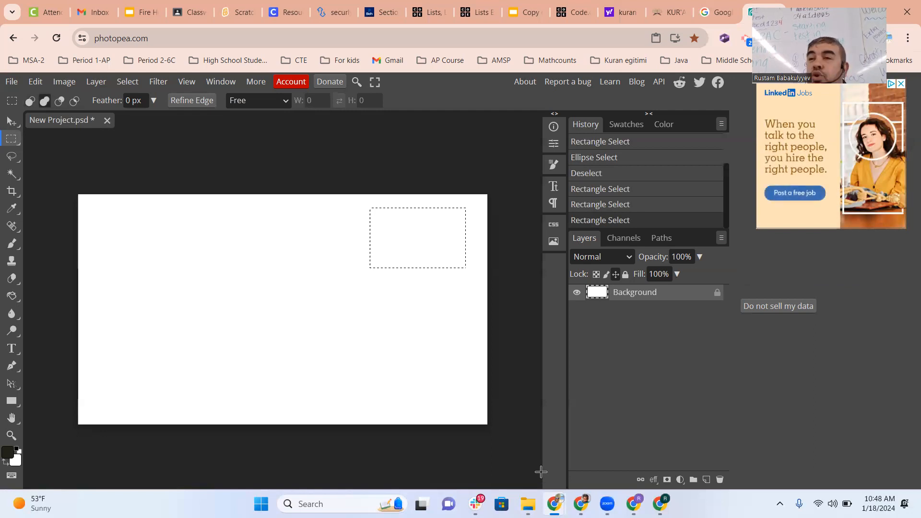
{"action": "left_click", "coordinate": [372, 363]}
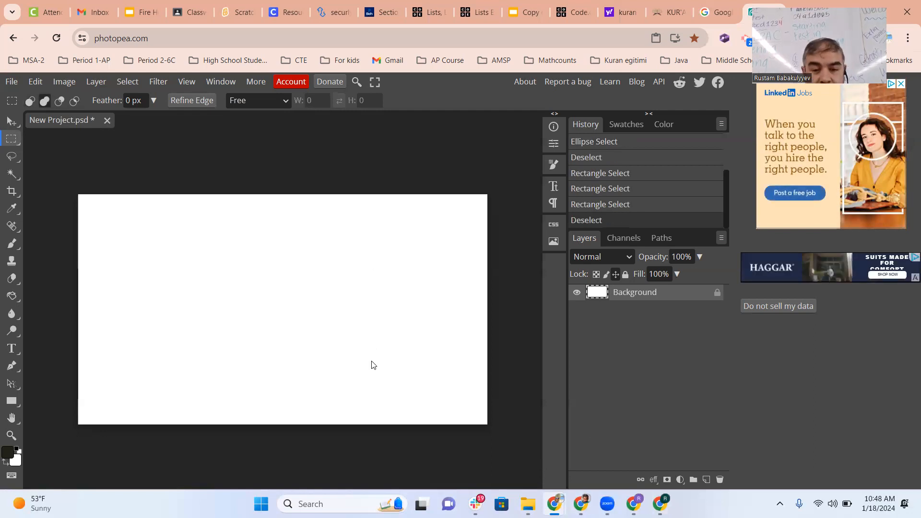
{"action": "left_click_drag", "start_coordinate": [103, 211], "coordinate": [178, 295]}
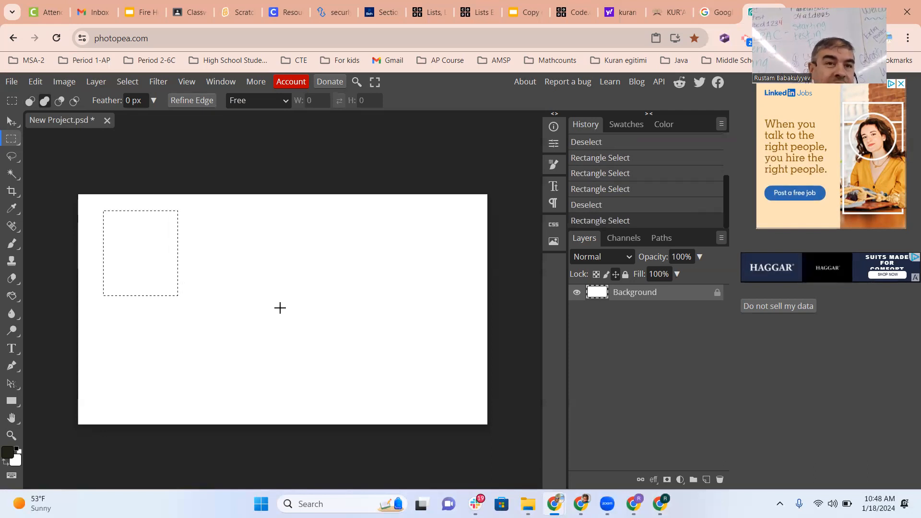
{"action": "left_click_drag", "start_coordinate": [376, 310], "coordinate": [454, 375]}
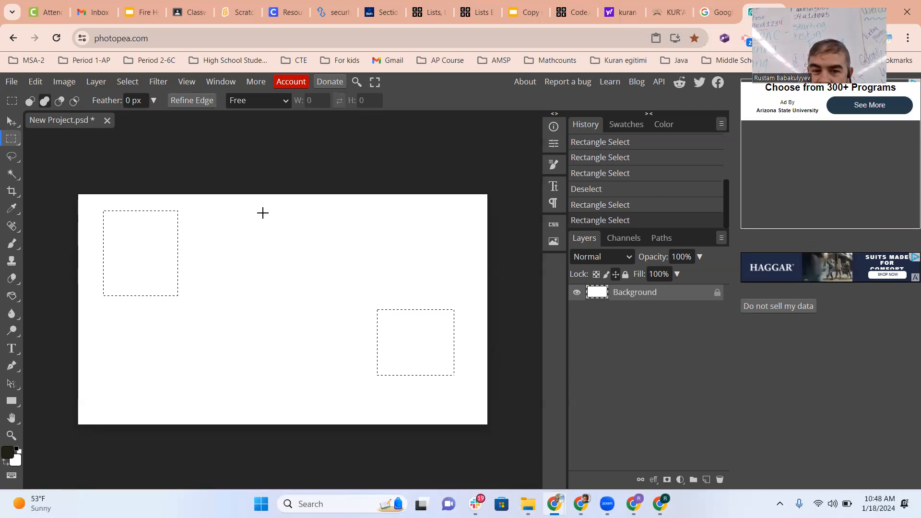
{"action": "left_click_drag", "start_coordinate": [262, 207], "coordinate": [322, 269]}
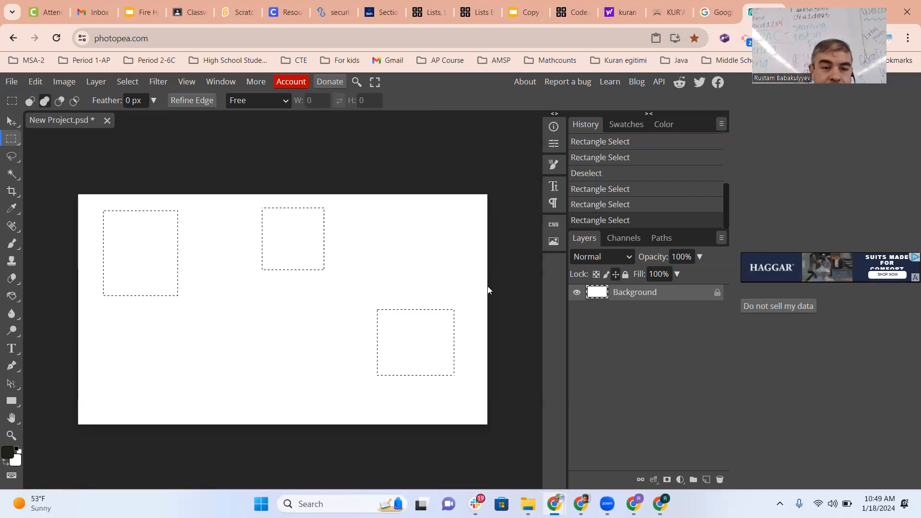
Step: Set the selection mode to subtract, clear the existing selections and draw one rectangular selection in the upper-left half of the canvas
{"action": "left_click", "coordinate": [59, 102]}
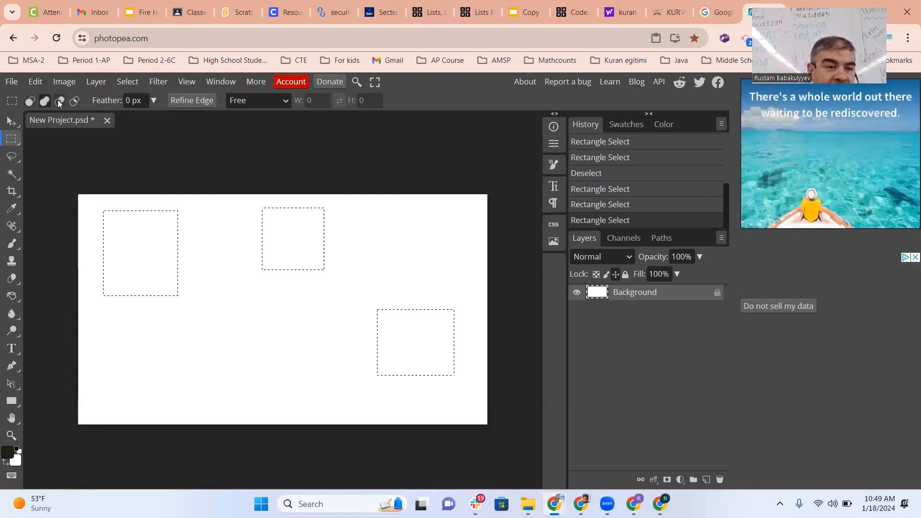
{"action": "left_click", "coordinate": [191, 368]}
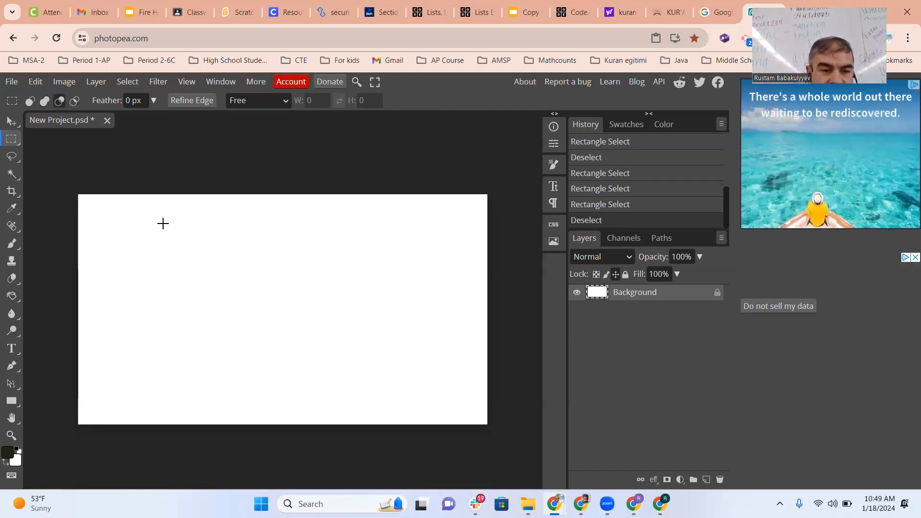
{"action": "left_click_drag", "start_coordinate": [155, 216], "coordinate": [256, 309]}
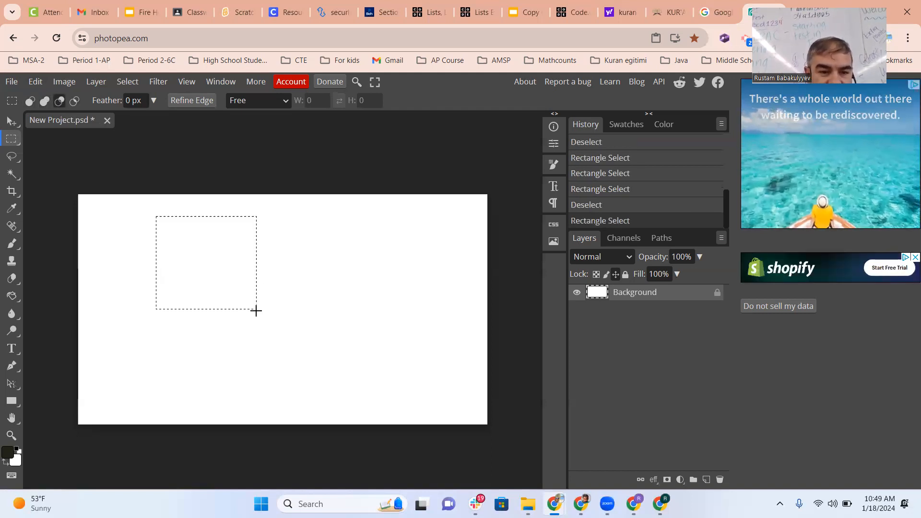
Step: Undo a trial cut of the rectangular selection's lower-right corner and subtract a smaller rectangle from its center instead
{"action": "left_click_drag", "start_coordinate": [194, 267], "coordinate": [319, 363]}
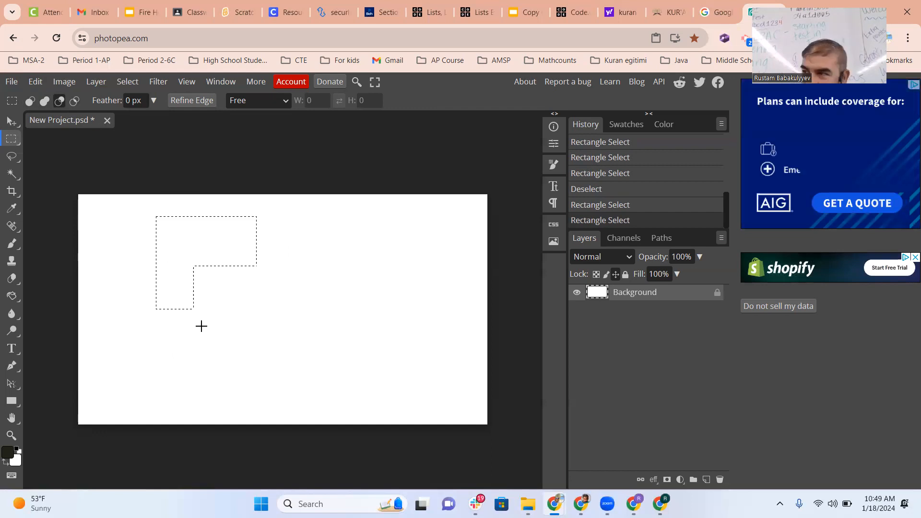
{"action": "key", "text": "ctrl+z"}
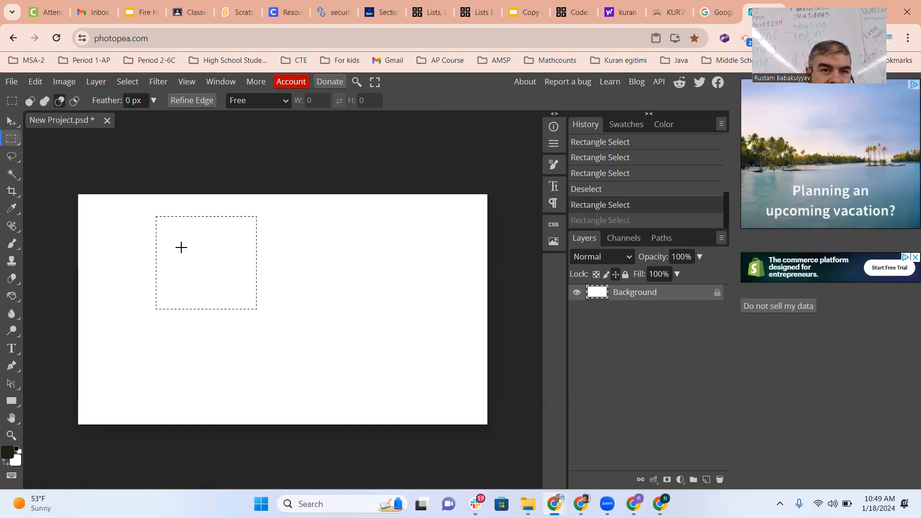
{"action": "left_click_drag", "start_coordinate": [180, 241], "coordinate": [228, 285]}
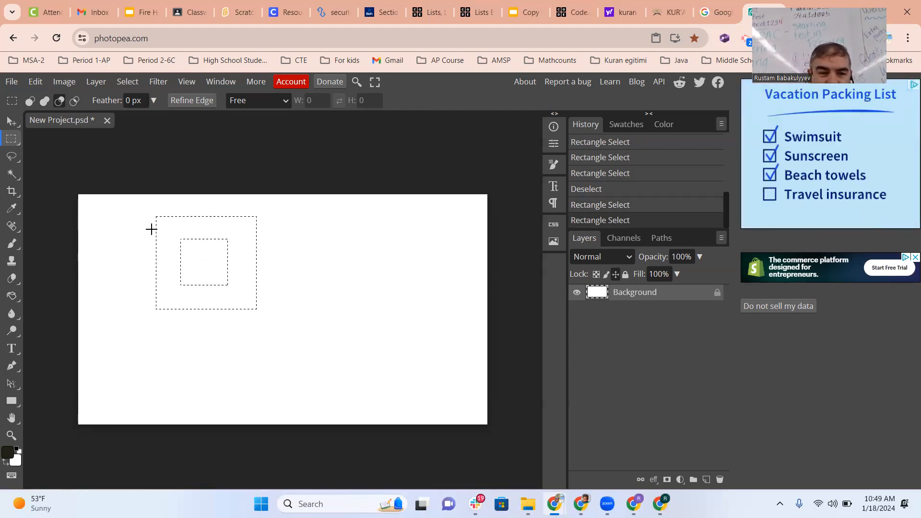
Step: Fill the frame-shaped selection with the dark foreground color using the Paint Bucket Tool
{"action": "right_click", "coordinate": [14, 280]}
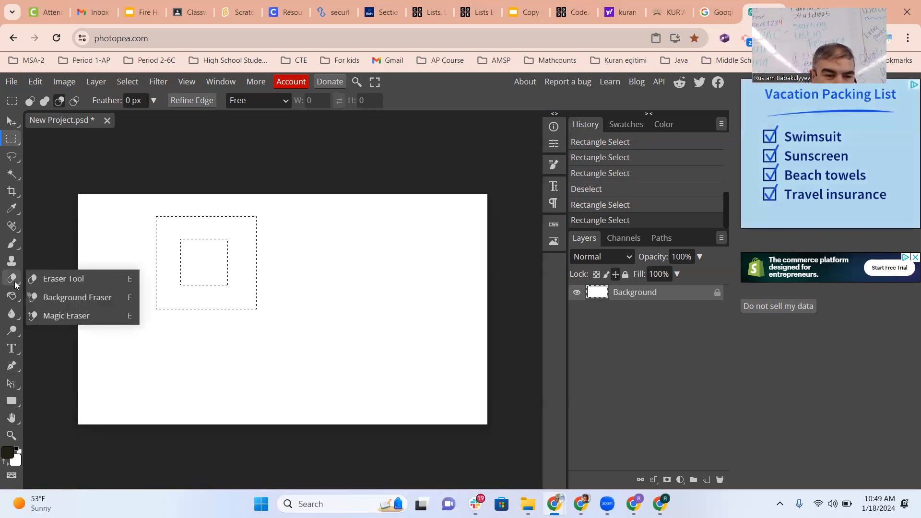
{"action": "left_click", "coordinate": [15, 283]}
{"action": "right_click", "coordinate": [27, 305]}
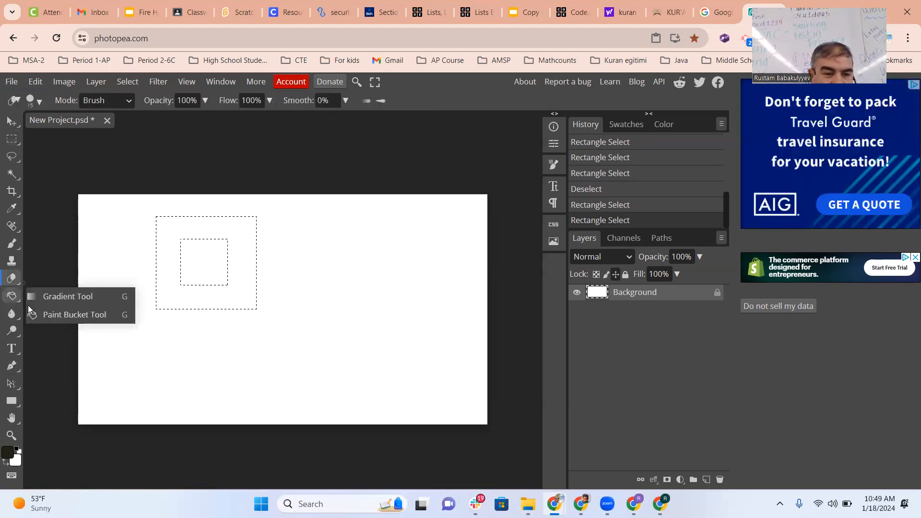
{"action": "left_click", "coordinate": [33, 313]}
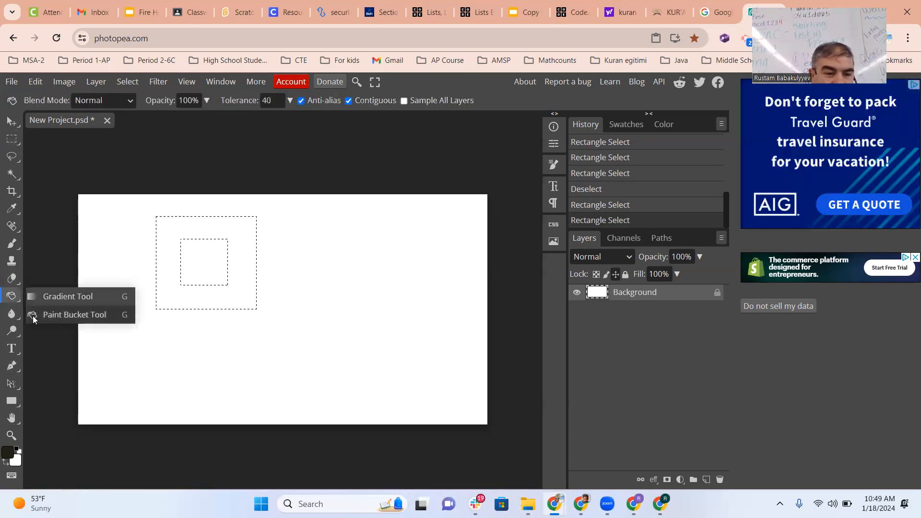
{"action": "left_click", "coordinate": [167, 252]}
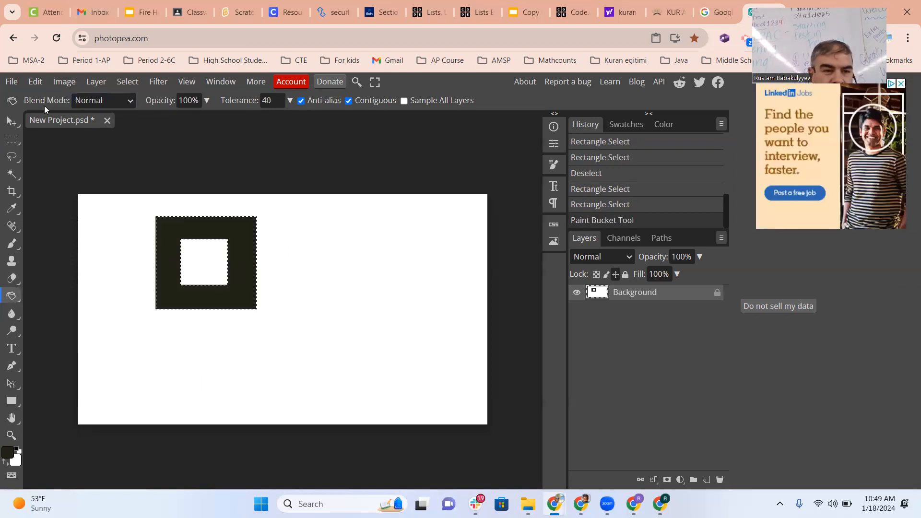
Step: Select a rectangle in the canvas's upper-right area and fill it with a blue-violet foreground color using the Paint Bucket
{"action": "left_click", "coordinate": [12, 140]}
{"action": "left_click_drag", "start_coordinate": [335, 219], "coordinate": [436, 318]}
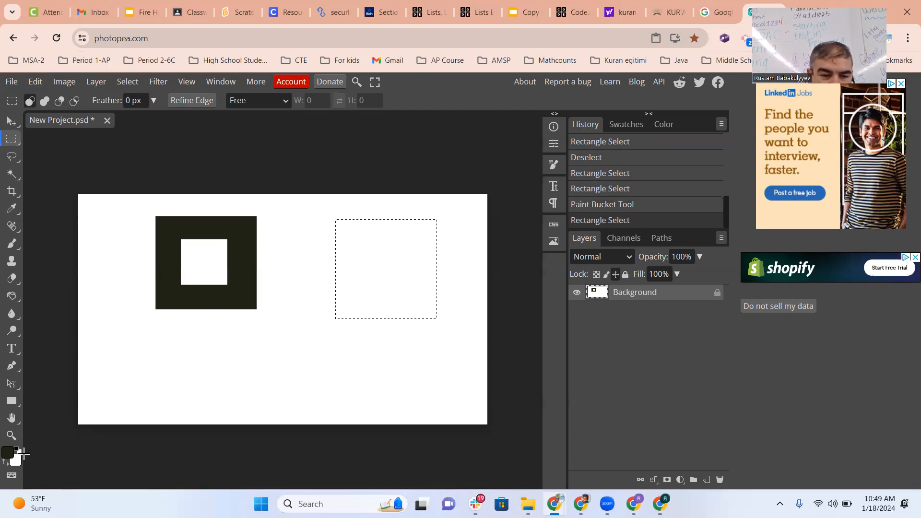
{"action": "left_click", "coordinate": [7, 452]}
{"action": "left_click", "coordinate": [246, 237]}
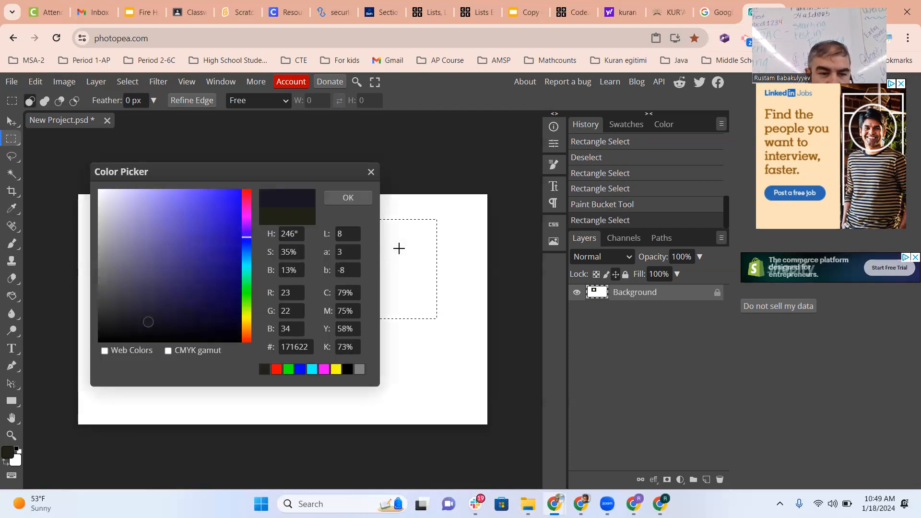
{"action": "left_click", "coordinate": [8, 297]}
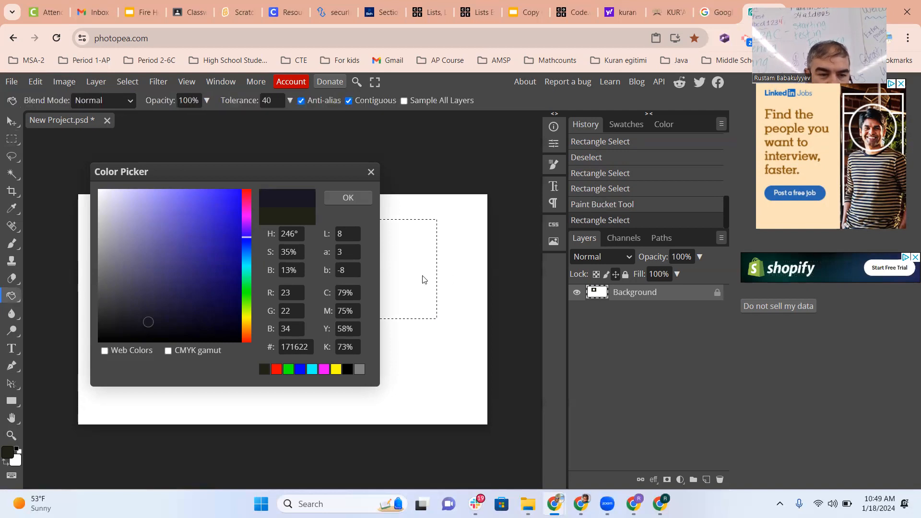
{"action": "left_click", "coordinate": [406, 269]}
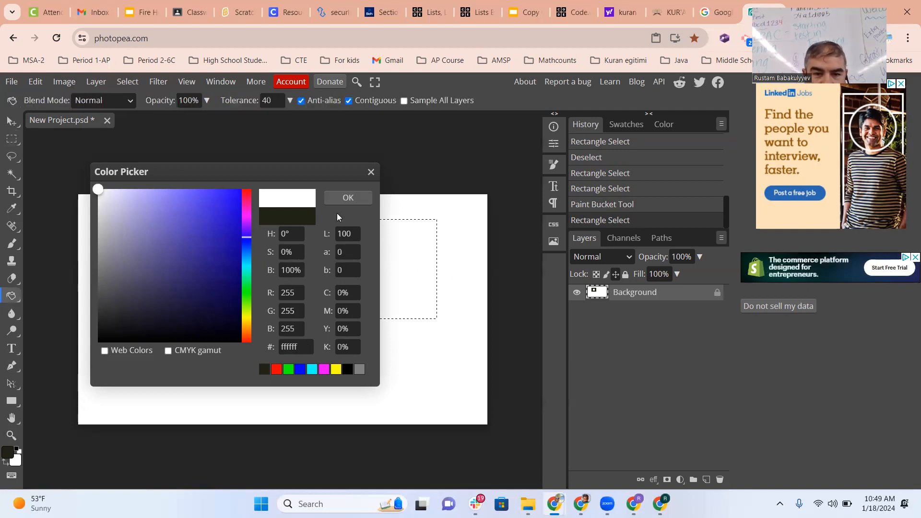
{"action": "left_click", "coordinate": [193, 200]}
{"action": "left_click", "coordinate": [331, 198]}
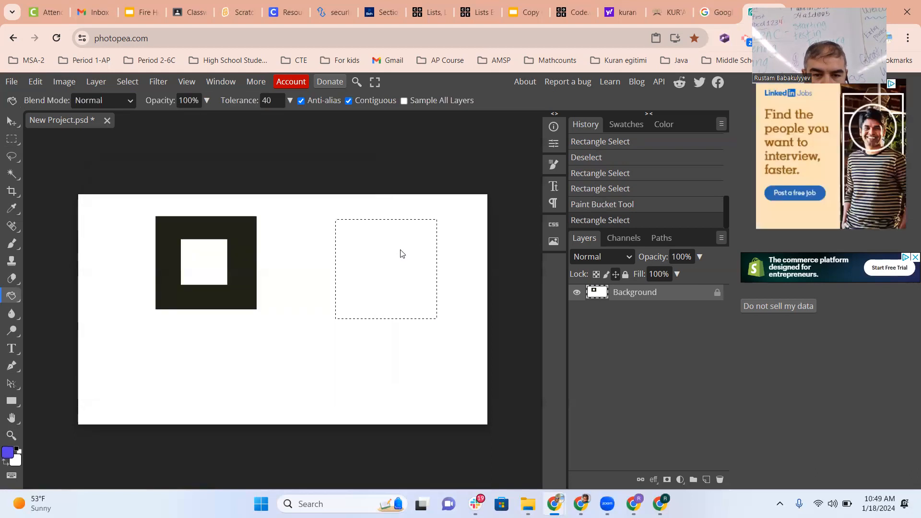
{"action": "left_click", "coordinate": [398, 251]}
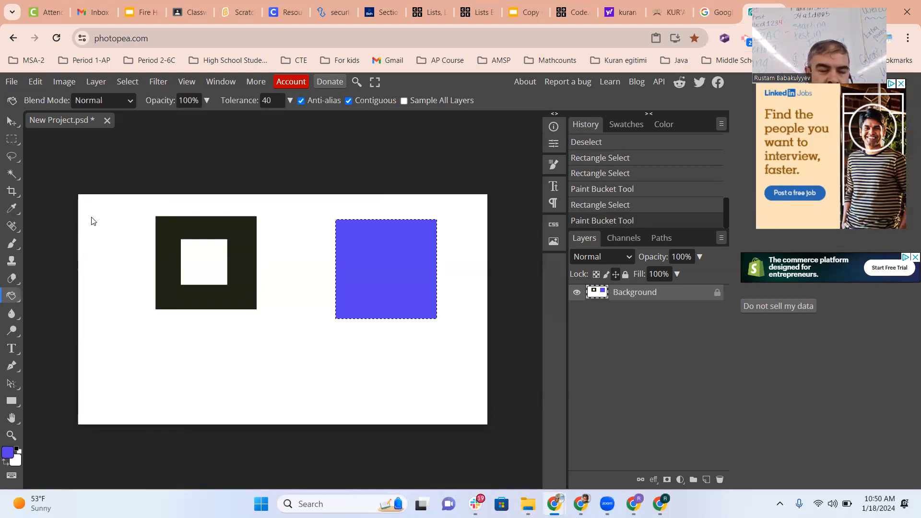
Step: With Rectangle Select in add mode, add a small rectangle at each of the canvas's four corners to the selection
{"action": "left_click", "coordinate": [12, 141]}
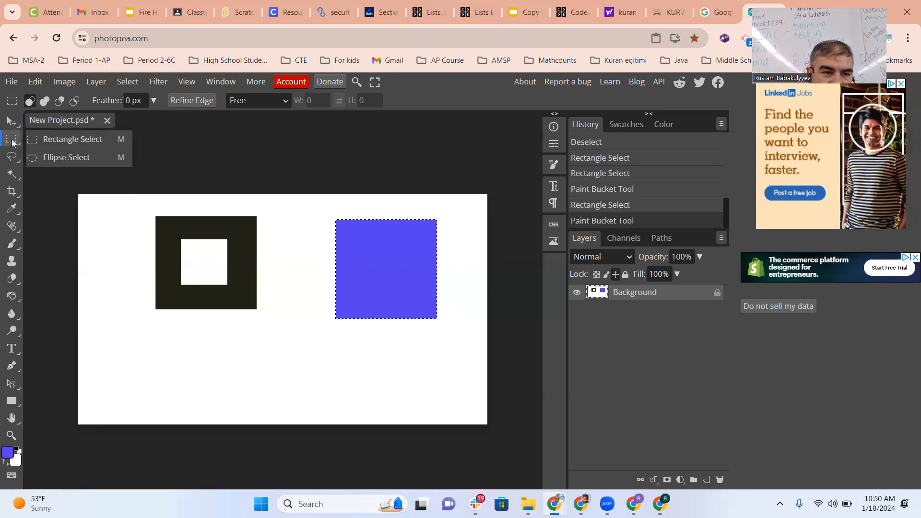
{"action": "left_click", "coordinate": [50, 139]}
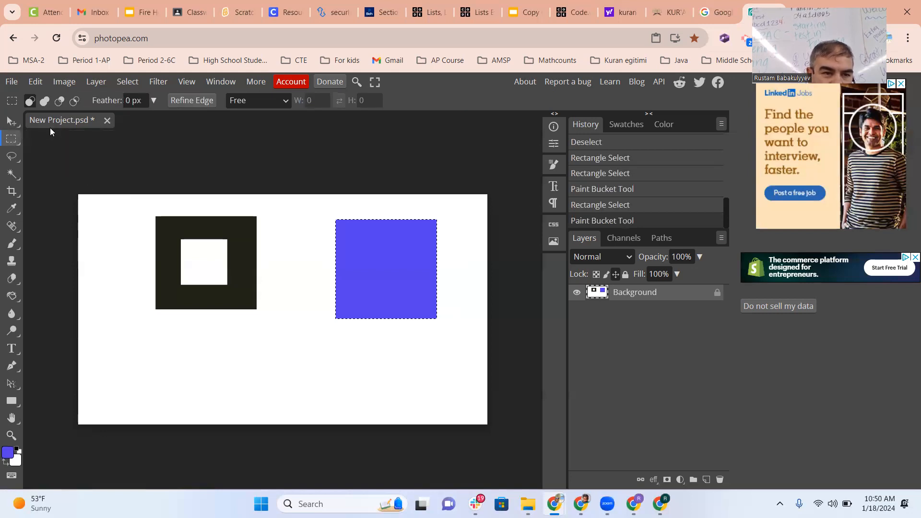
{"action": "left_click", "coordinate": [45, 102]}
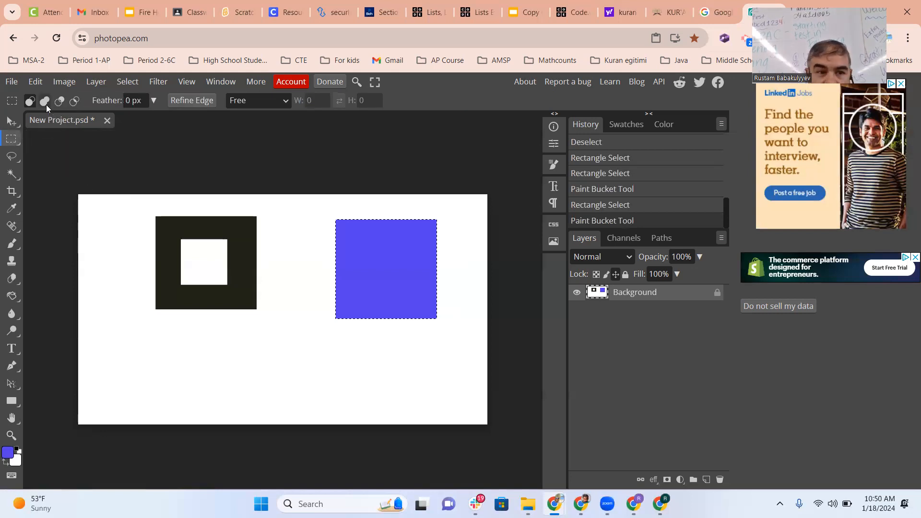
{"action": "left_click_drag", "start_coordinate": [107, 195], "coordinate": [77, 248]}
{"action": "left_click_drag", "start_coordinate": [77, 394], "coordinate": [116, 429]}
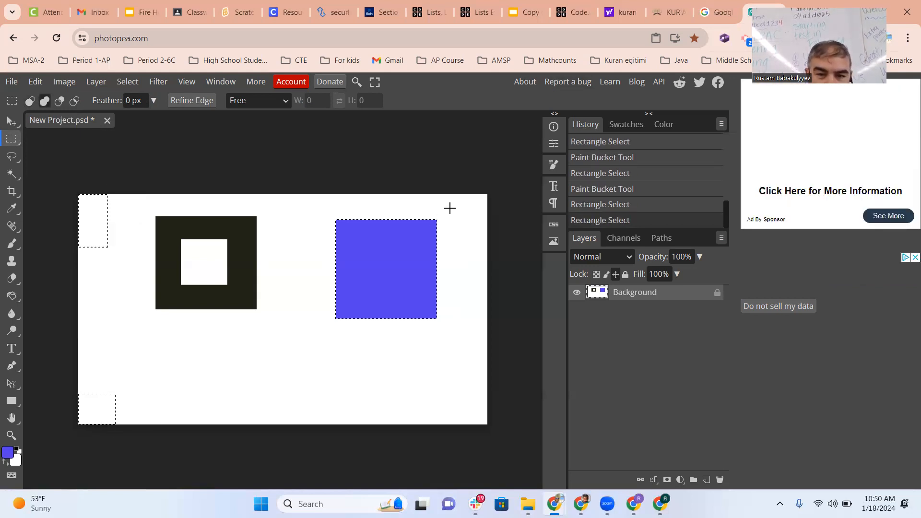
{"action": "left_click_drag", "start_coordinate": [454, 195], "coordinate": [483, 237]}
{"action": "left_click_drag", "start_coordinate": [445, 422], "coordinate": [487, 382]}
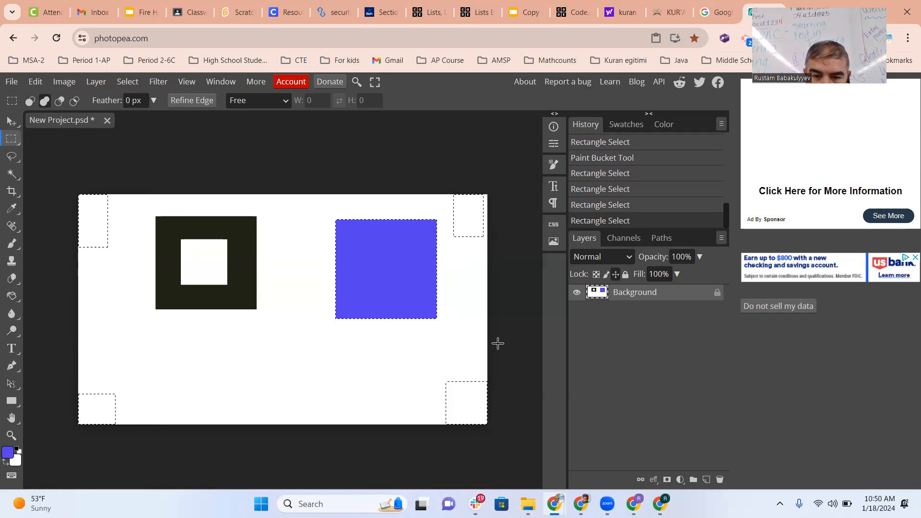
Step: Fill the four corner selections with green #41ed68 using the Paint Bucket and clear the selection
{"action": "left_click", "coordinate": [8, 452]}
{"action": "left_click_drag", "start_coordinate": [245, 298], "coordinate": [245, 285]}
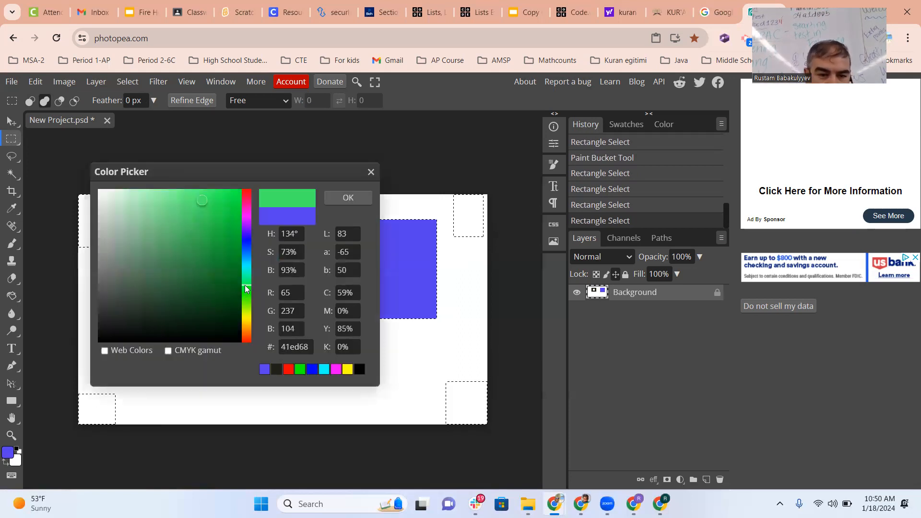
{"action": "left_click", "coordinate": [342, 197]}
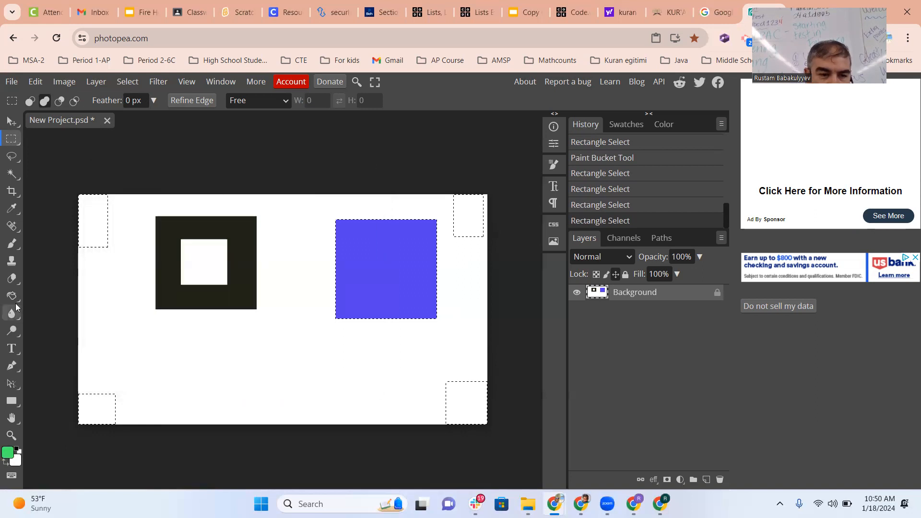
{"action": "left_click", "coordinate": [14, 297]}
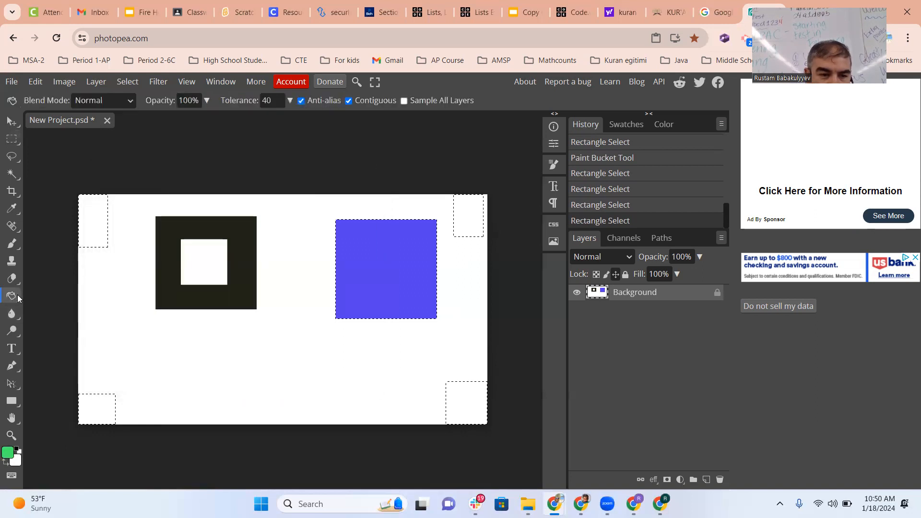
{"action": "left_click", "coordinate": [90, 238]}
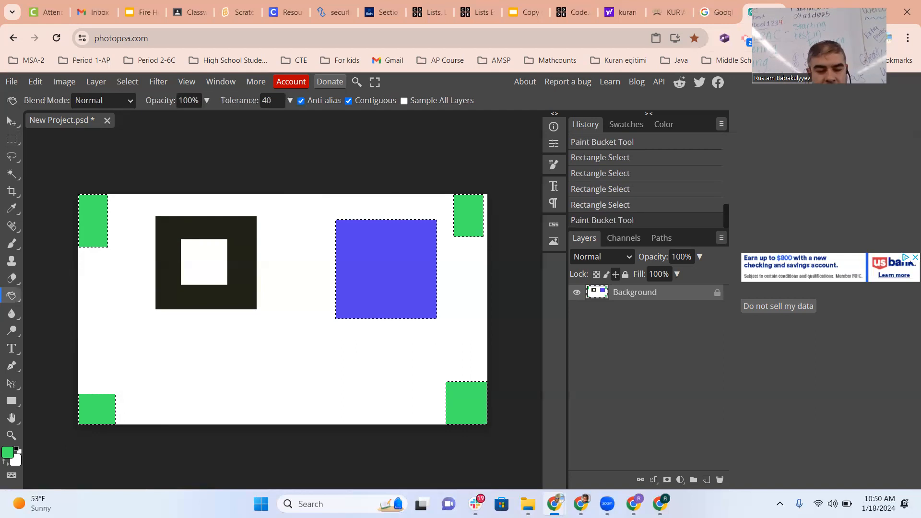
{"action": "key", "text": "ctrl+d"}
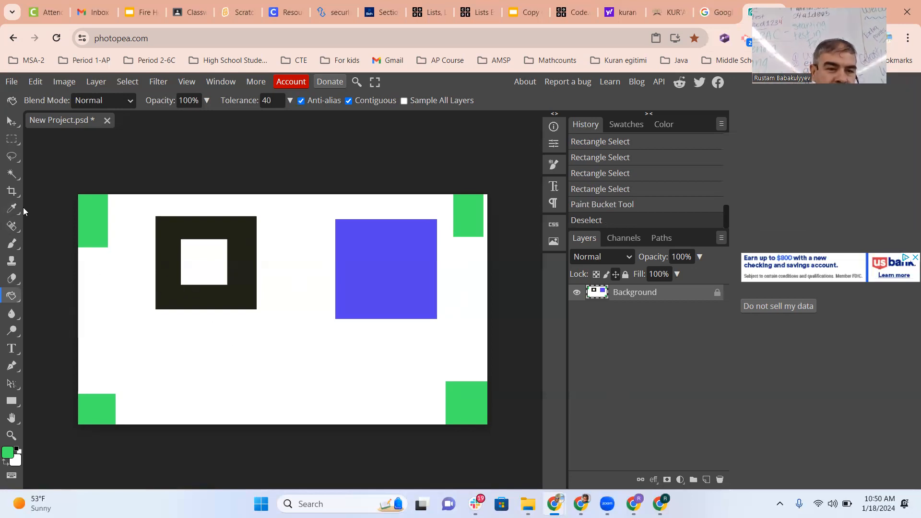
Step: Draw a rectangular selection in the lower middle of the canvas with Rectangle Select in add mode
{"action": "left_click", "coordinate": [8, 143]}
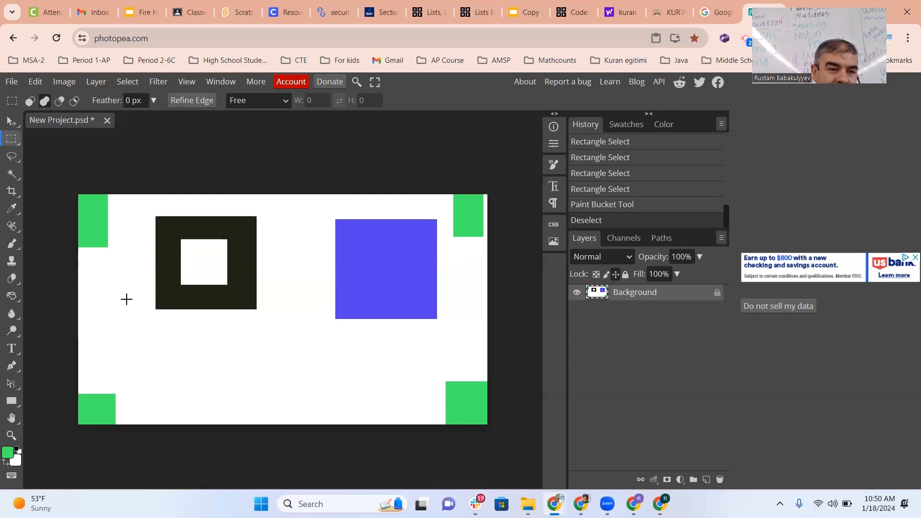
{"action": "left_click_drag", "start_coordinate": [210, 334], "coordinate": [342, 415]}
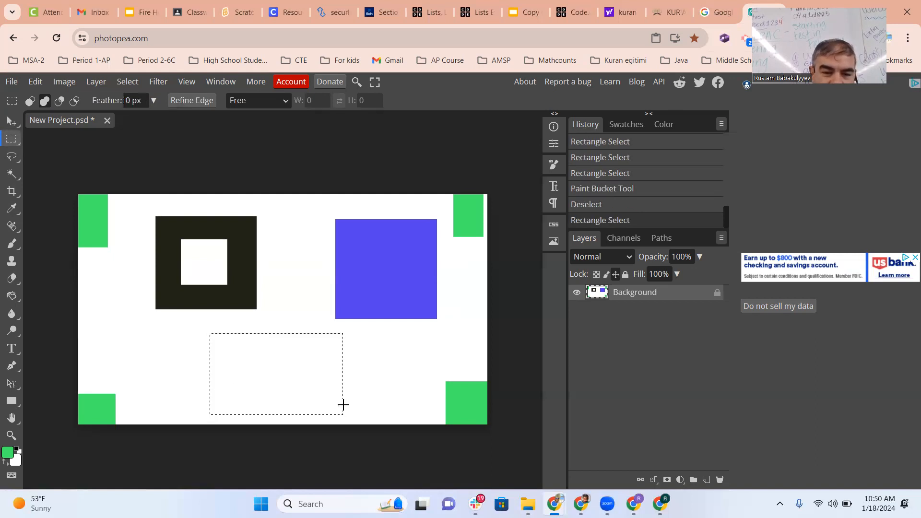
{"action": "left_click", "coordinate": [14, 142]}
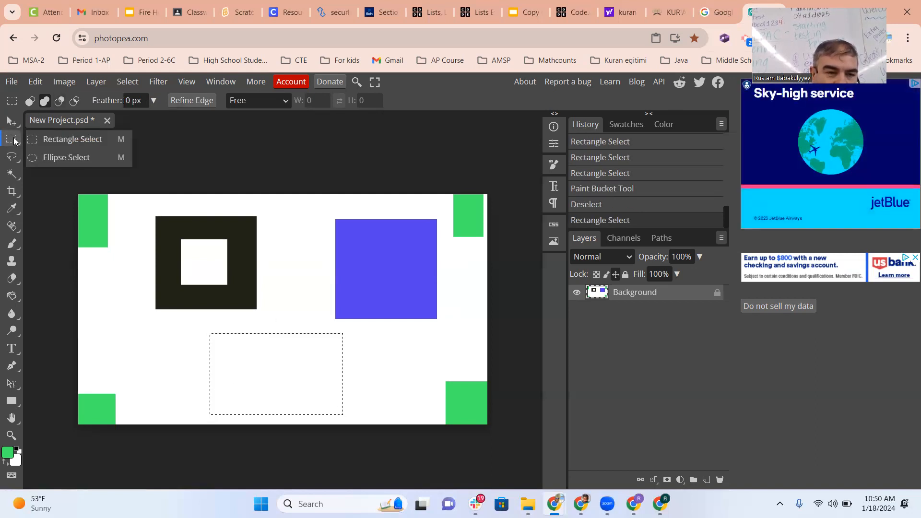
Step: Set Rectangle Select to subtract mode, clear the selection and redraw a rectangle in the canvas's lower middle
{"action": "left_click", "coordinate": [59, 102]}
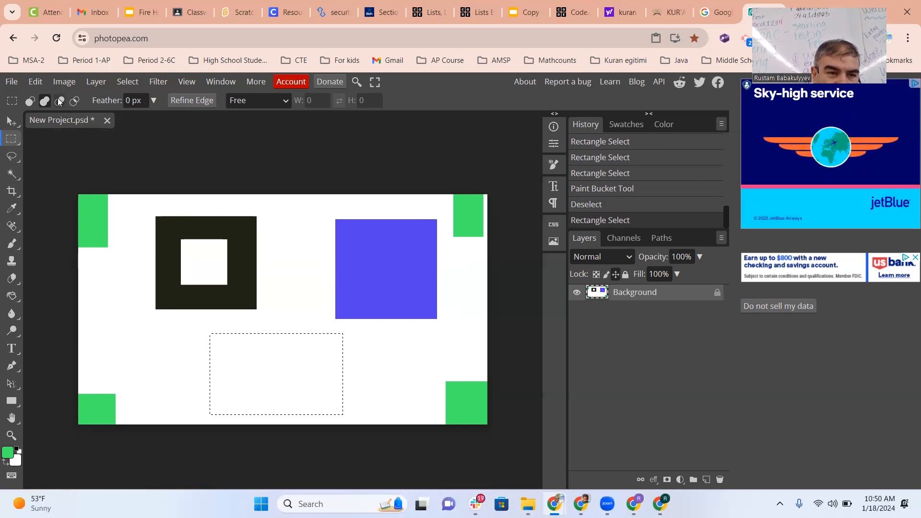
{"action": "left_click", "coordinate": [22, 140]}
{"action": "left_click", "coordinate": [12, 139]}
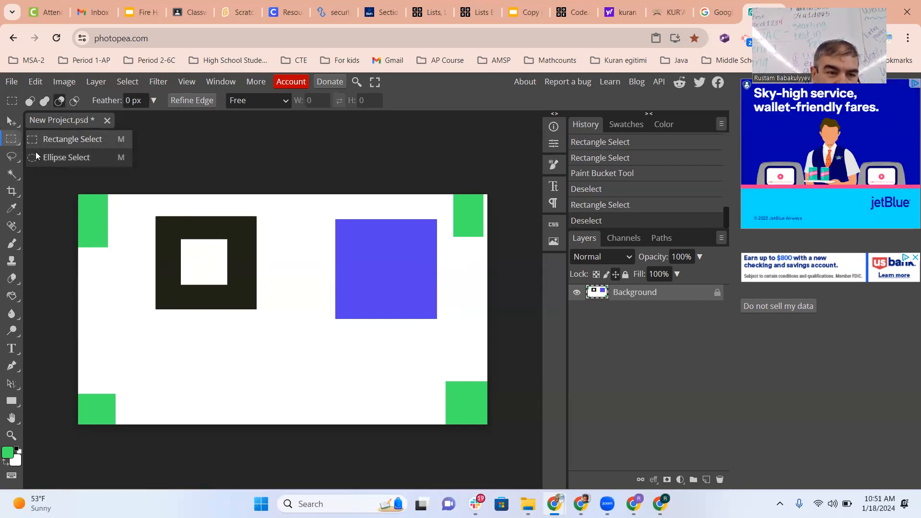
{"action": "left_click", "coordinate": [35, 151]}
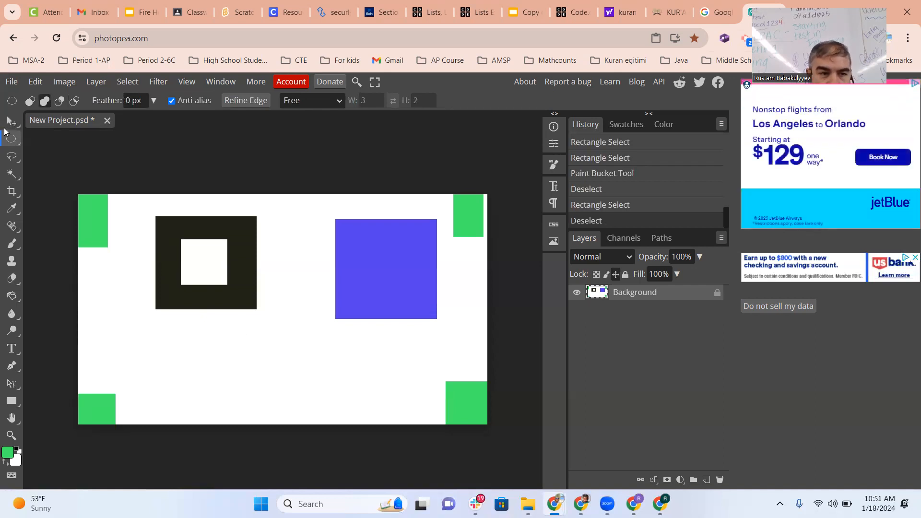
{"action": "left_click", "coordinate": [19, 139]}
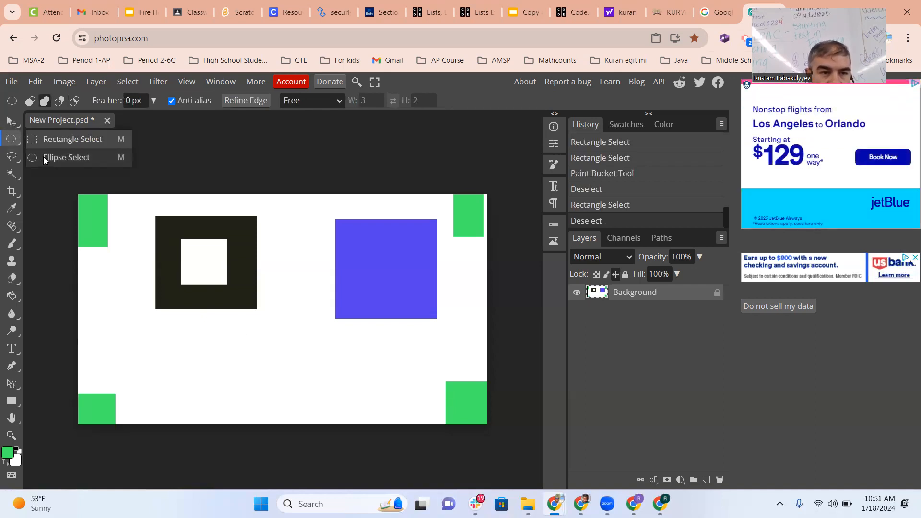
{"action": "left_click", "coordinate": [46, 141]}
{"action": "left_click_drag", "start_coordinate": [210, 331], "coordinate": [328, 410]}
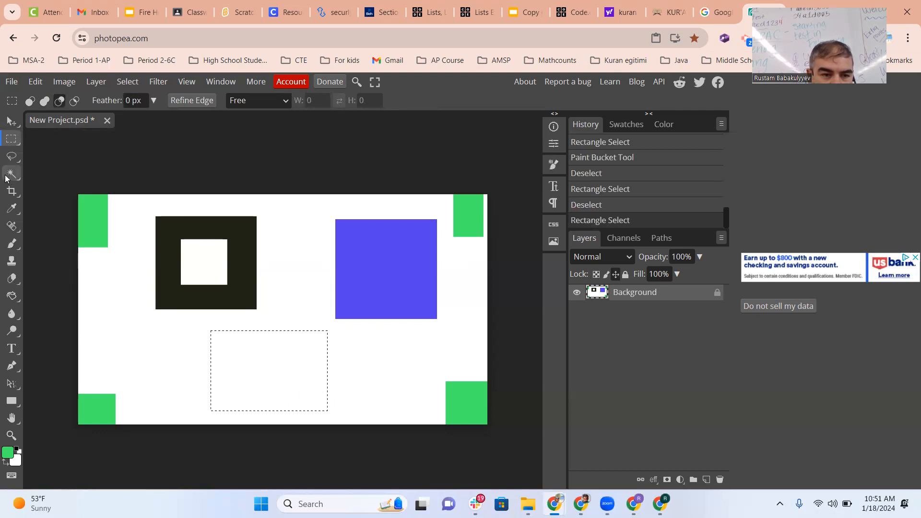
Step: Subtract an ellipse from the middle of the rectangular selection with Ellipse Select, and fill the remaining area green with the Paint Bucket
{"action": "left_click", "coordinate": [15, 140]}
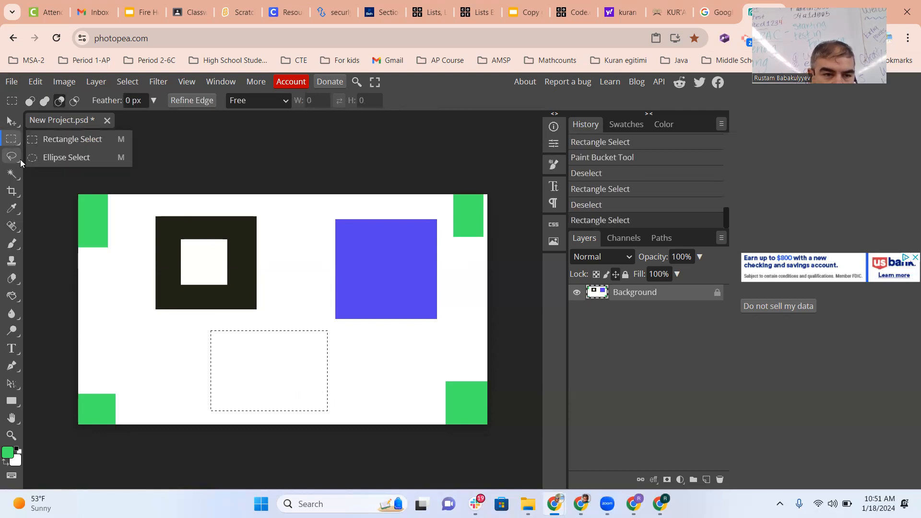
{"action": "left_click", "coordinate": [39, 158]}
{"action": "left_click_drag", "start_coordinate": [236, 349], "coordinate": [302, 396]}
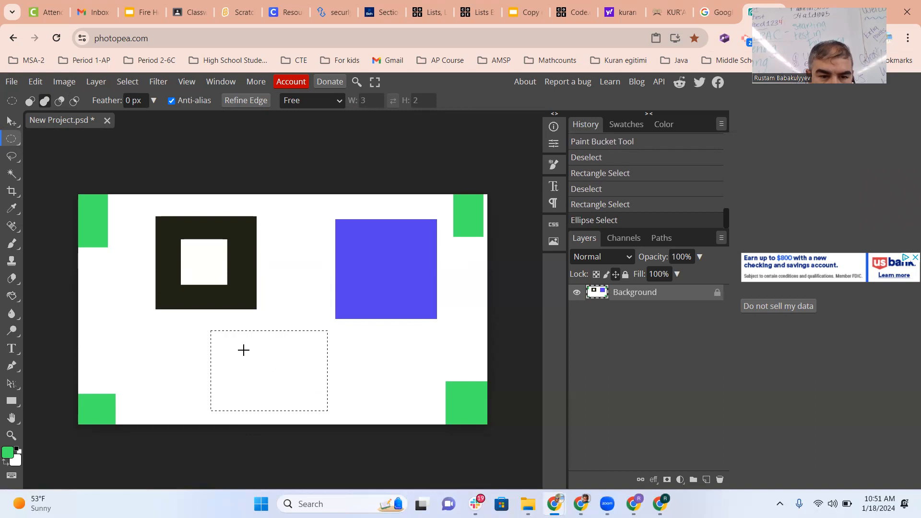
{"action": "left_click_drag", "start_coordinate": [229, 345], "coordinate": [297, 394]}
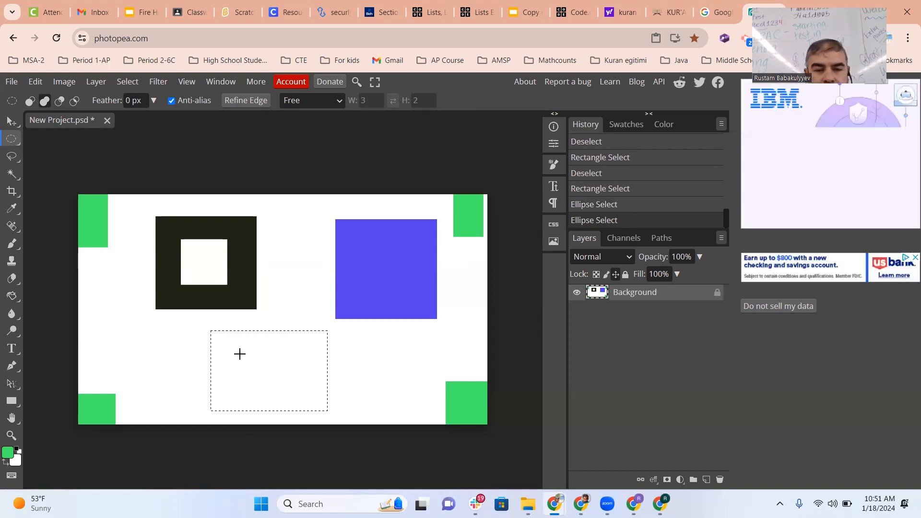
{"action": "left_click", "coordinate": [60, 100]}
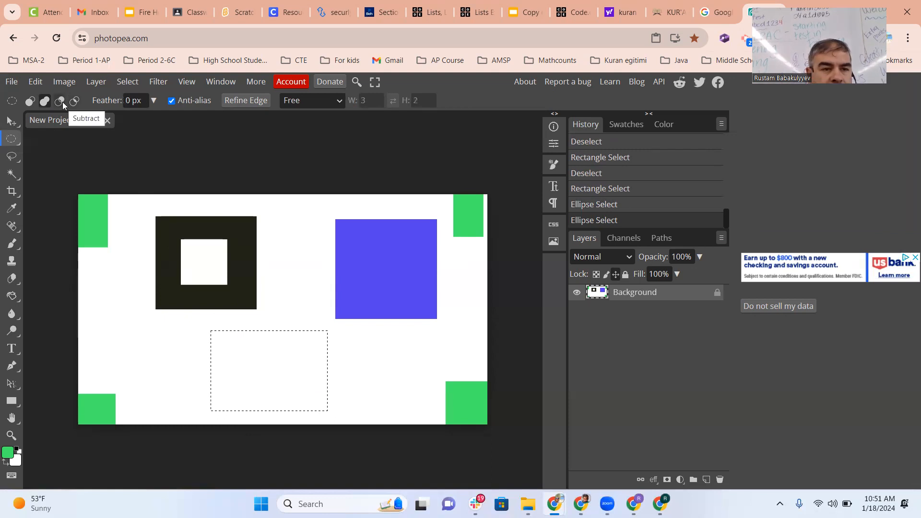
{"action": "left_click_drag", "start_coordinate": [226, 345], "coordinate": [306, 395]}
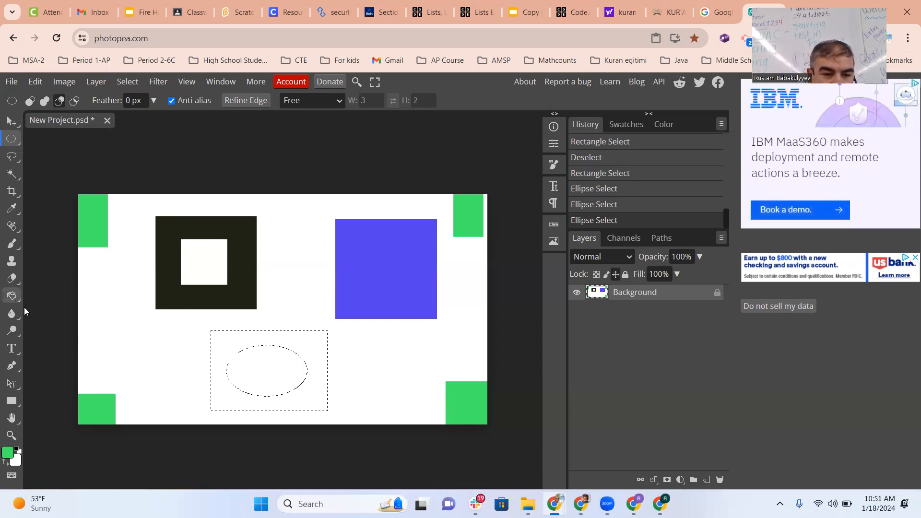
{"action": "left_click", "coordinate": [13, 296]}
{"action": "left_click", "coordinate": [225, 349]}
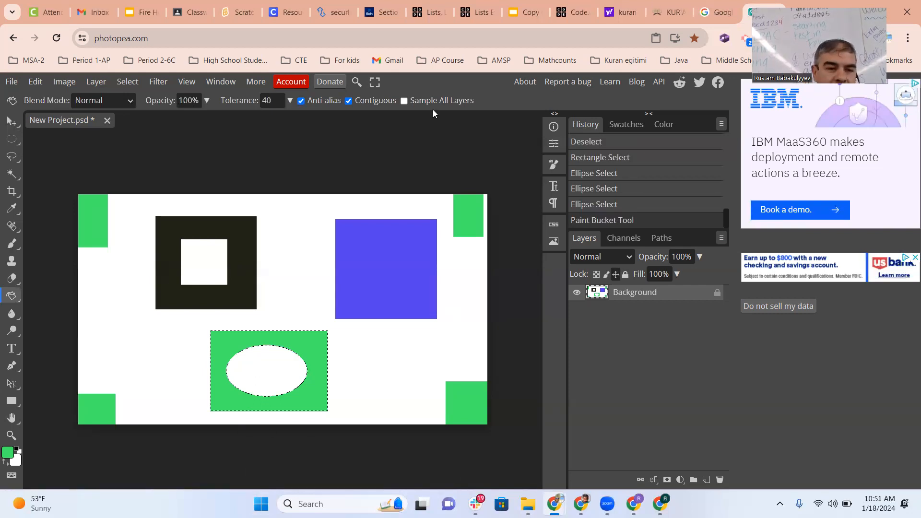
{"action": "left_click", "coordinate": [11, 139]}
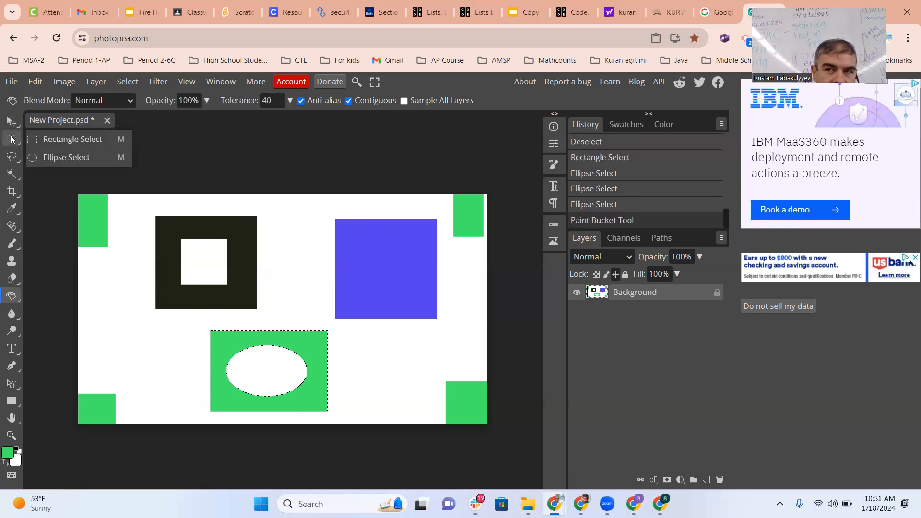
{"action": "left_click", "coordinate": [38, 141]}
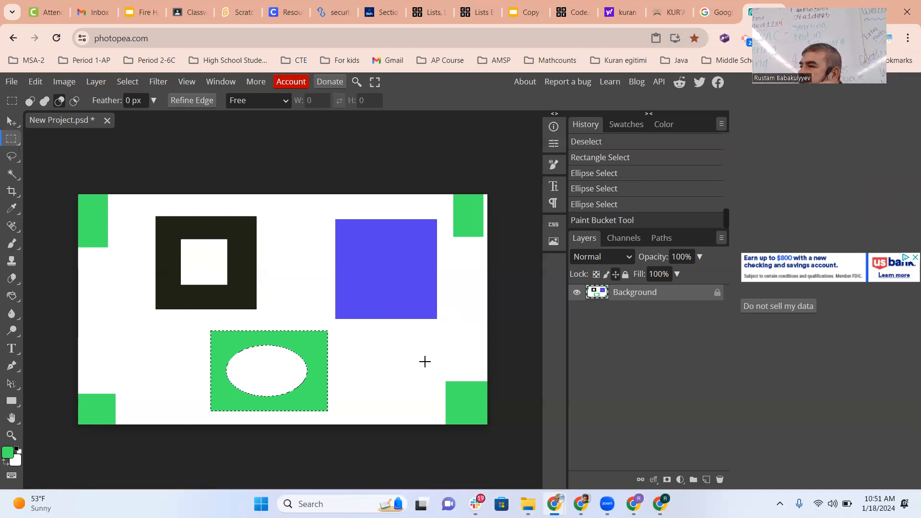
{"action": "left_click", "coordinate": [11, 156]}
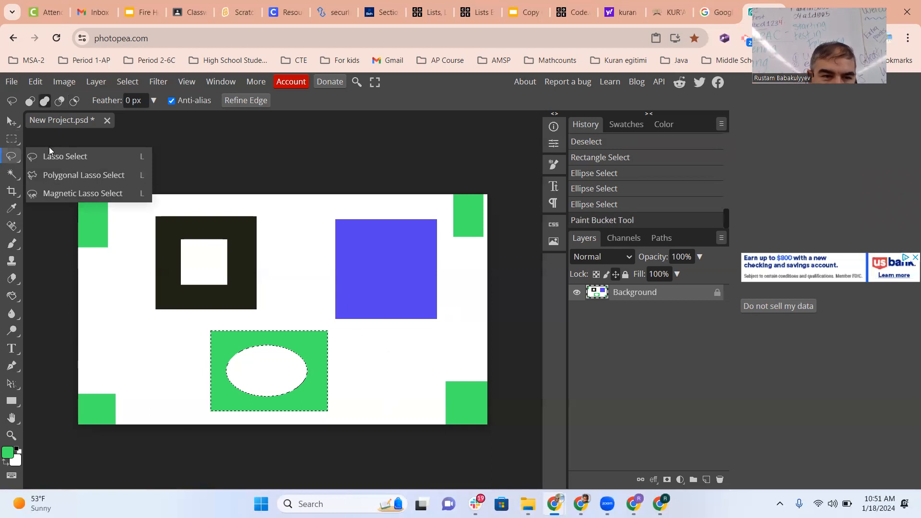
Step: With Ellipse Select in intersect mode, draw three overlapping ellipses below the blue square to leave a small shield-shaped selection
{"action": "left_click", "coordinate": [11, 139]}
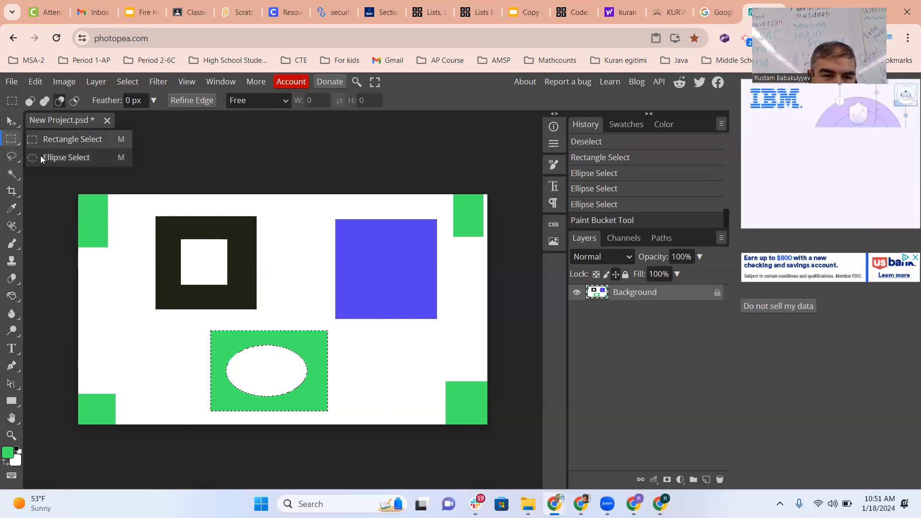
{"action": "left_click", "coordinate": [41, 157]}
{"action": "left_click_drag", "start_coordinate": [354, 330], "coordinate": [401, 378]}
{"action": "left_click", "coordinate": [74, 101]}
{"action": "left_click_drag", "start_coordinate": [346, 329], "coordinate": [403, 379]}
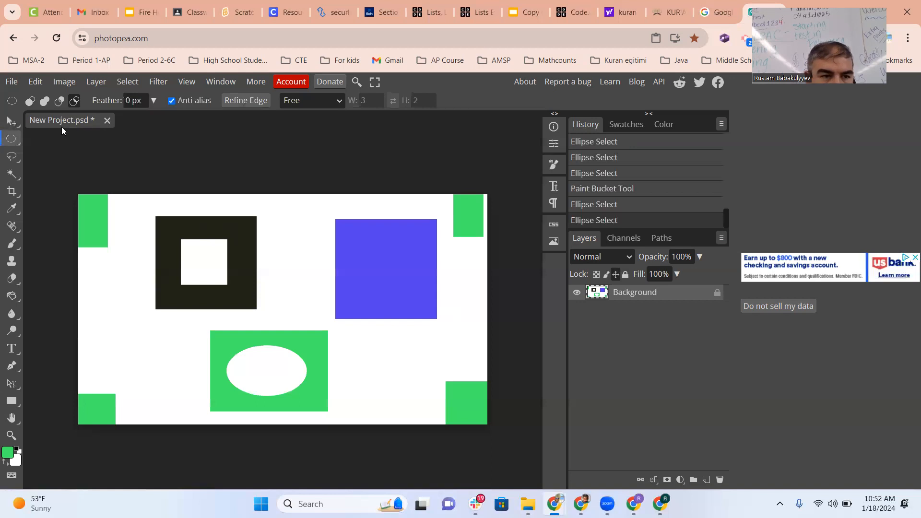
{"action": "left_click_drag", "start_coordinate": [349, 334], "coordinate": [405, 387]}
{"action": "left_click_drag", "start_coordinate": [389, 330], "coordinate": [435, 388]}
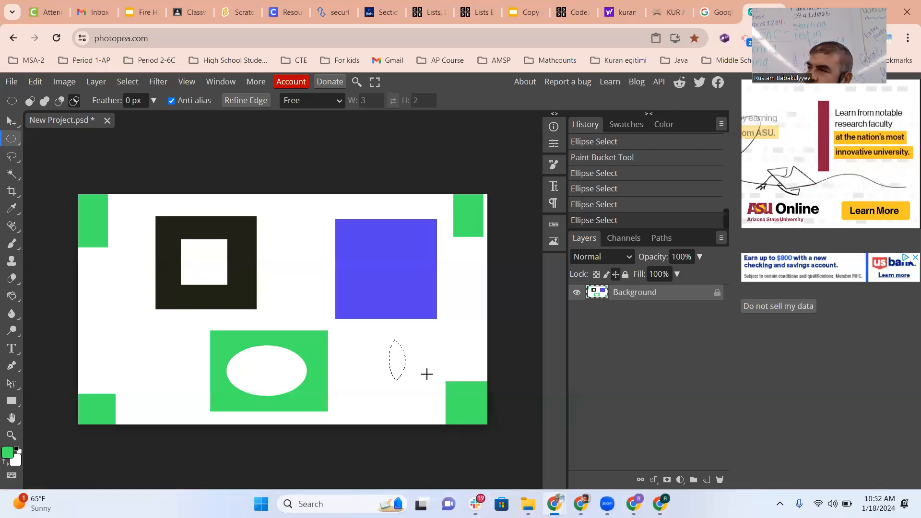
{"action": "left_click_drag", "start_coordinate": [362, 401], "coordinate": [431, 361]}
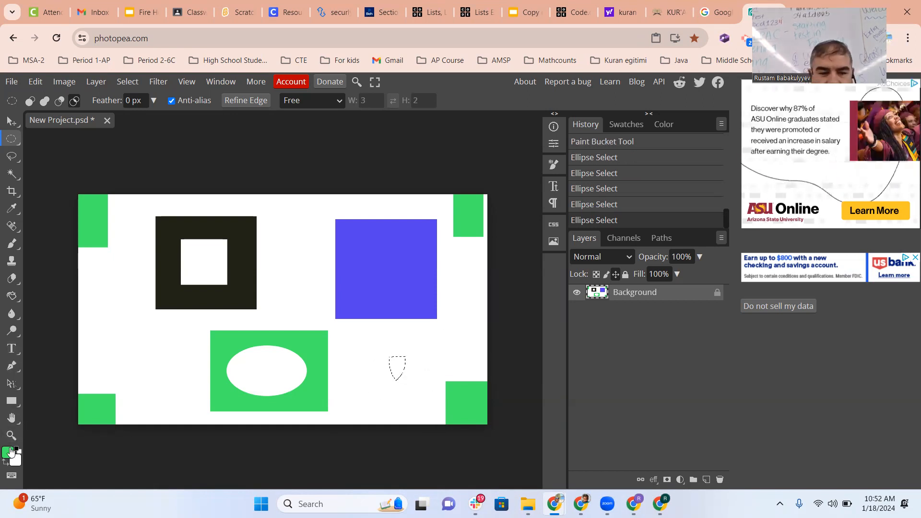
Step: Fill the shield-shaped selection with the green foreground color using the Paint Bucket and clear the selection
{"action": "left_click", "coordinate": [11, 296]}
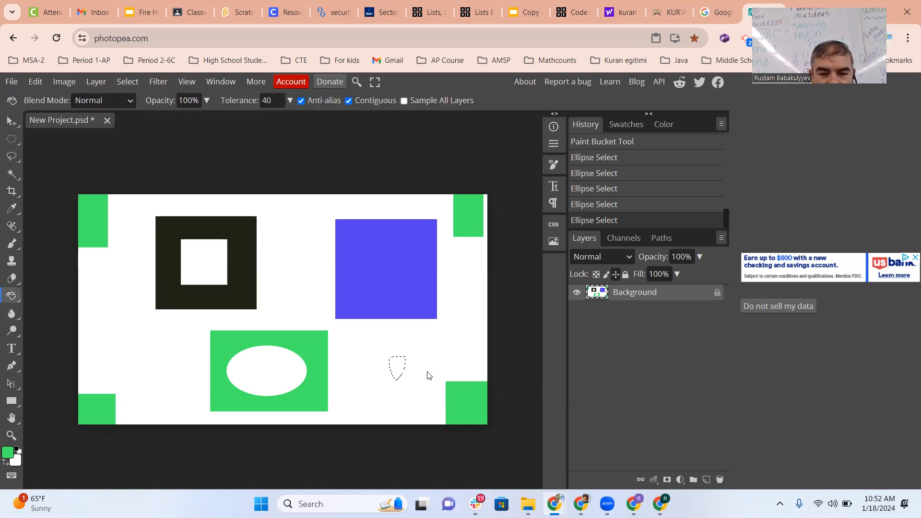
{"action": "left_click", "coordinate": [396, 371]}
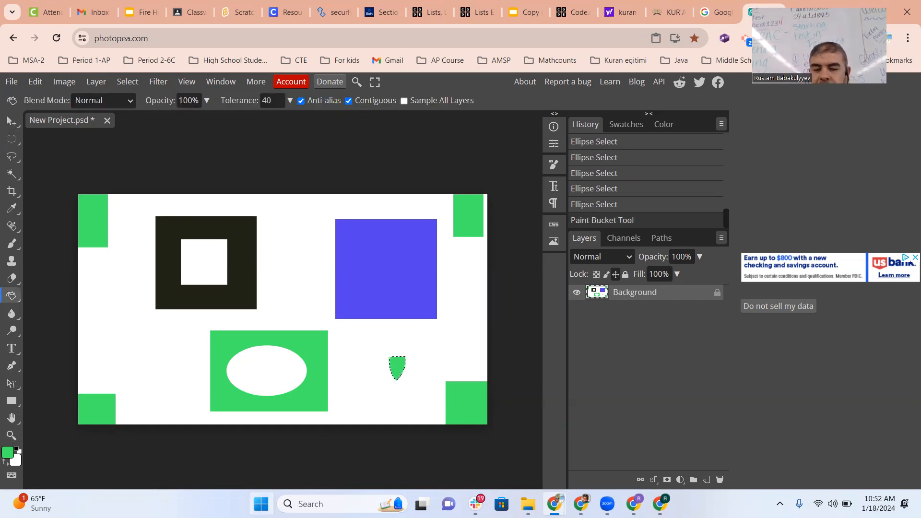
{"action": "key", "text": "ctrl+d"}
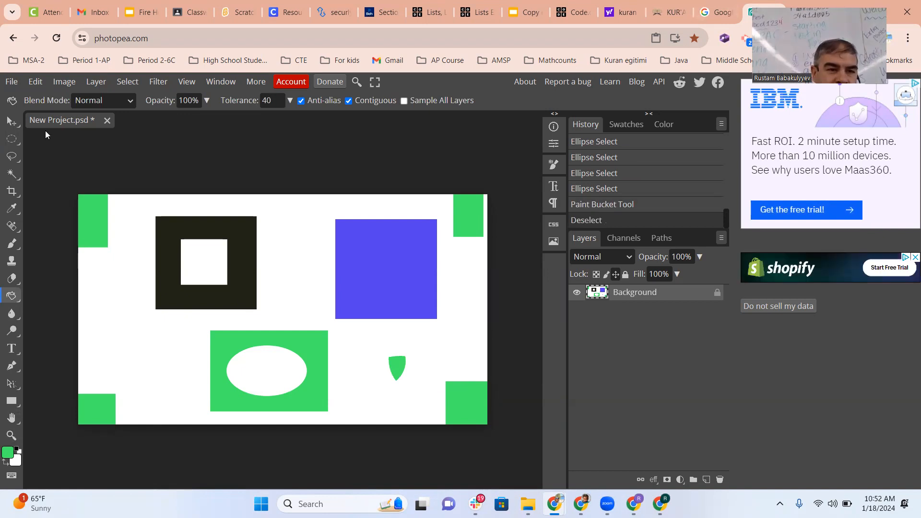
Step: Select the whole canvas, delete its contents and fill it with green using the Paint Bucket
{"action": "left_click", "coordinate": [19, 143]}
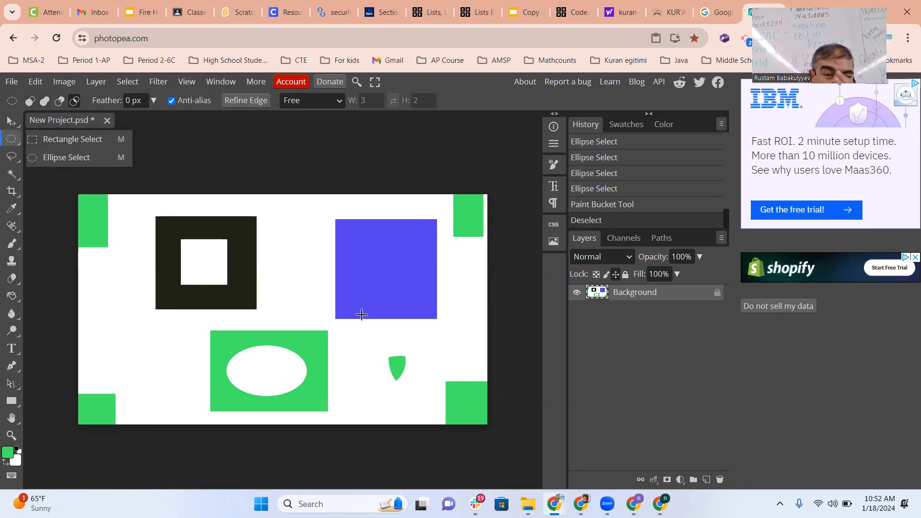
{"action": "left_click", "coordinate": [302, 265]}
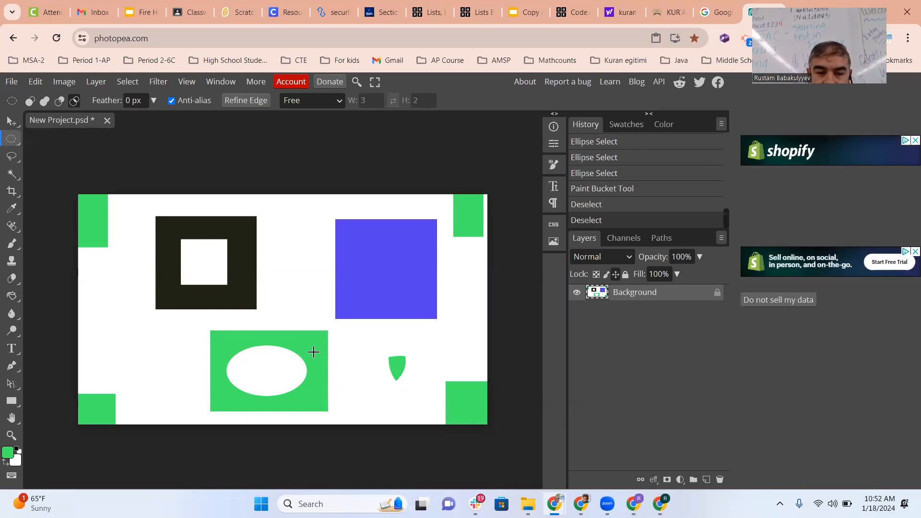
{"action": "key", "text": "ctrl+a"}
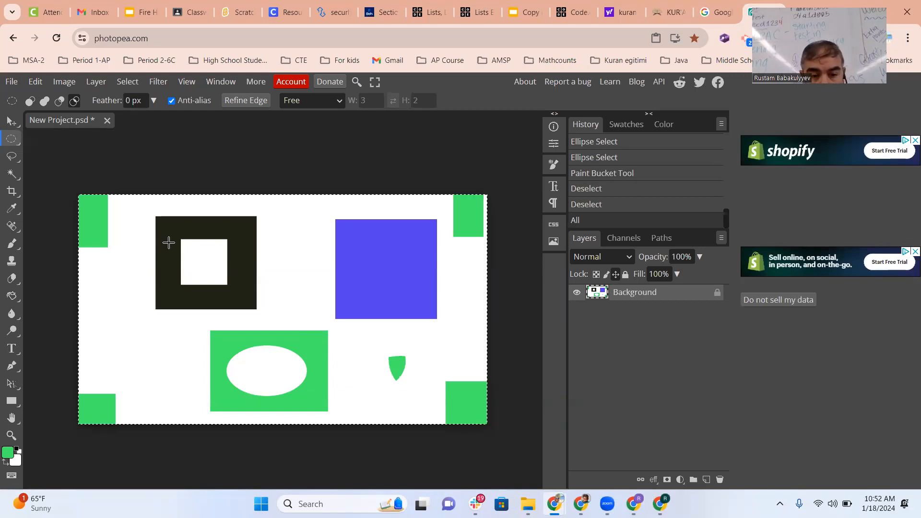
{"action": "key", "text": "Delete"}
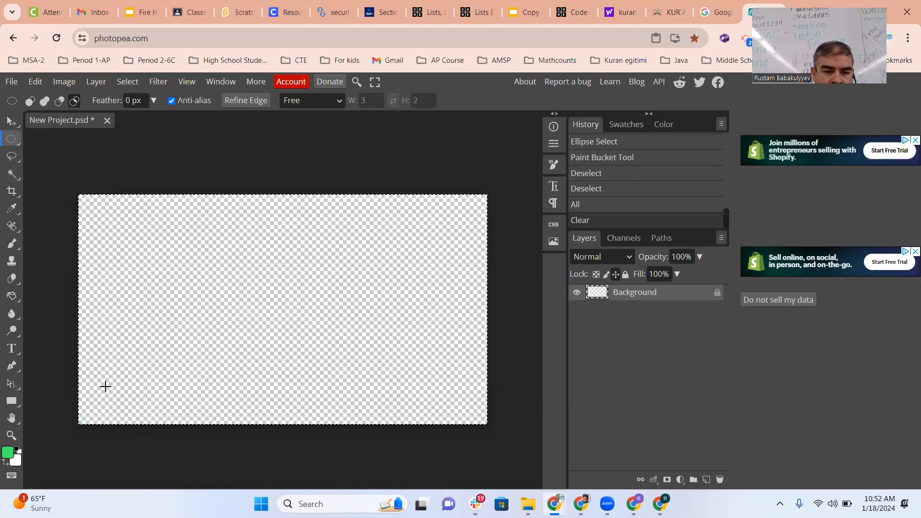
{"action": "left_click", "coordinate": [11, 295]}
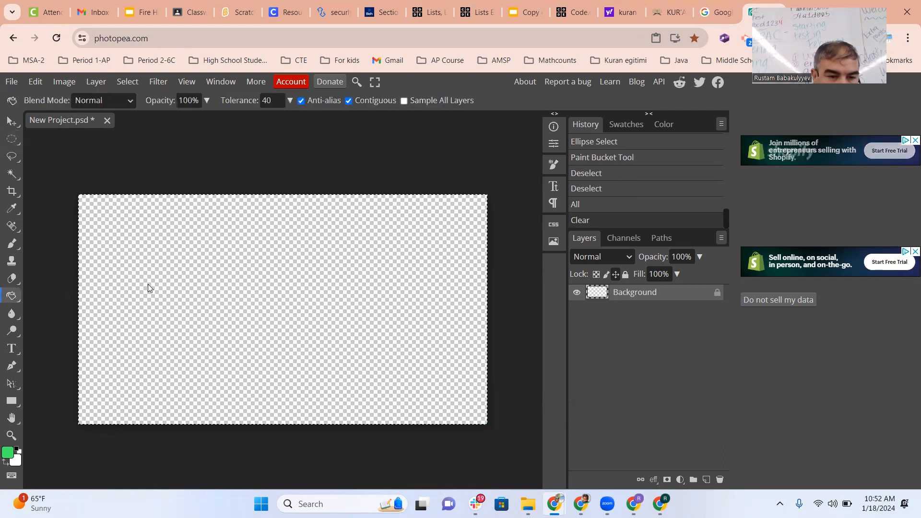
{"action": "left_click", "coordinate": [147, 284]}
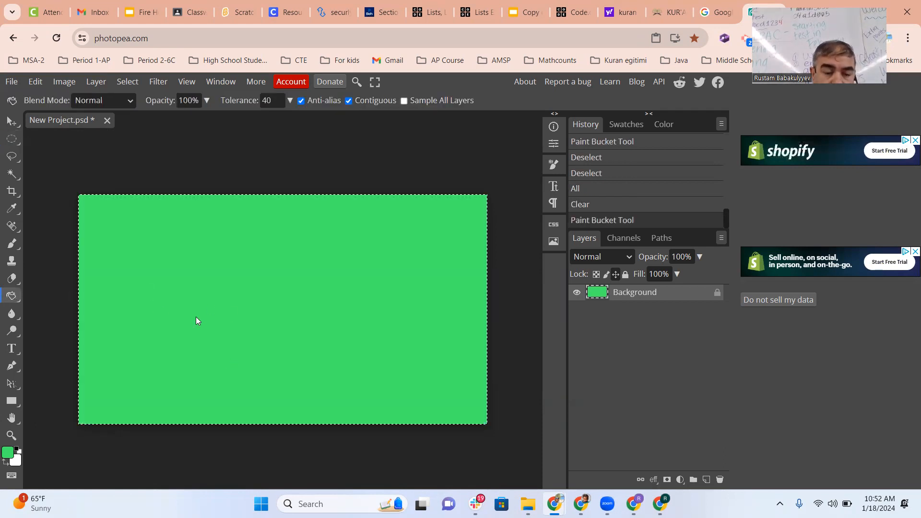
Step: Clear the full-canvas selection and draw a large rectangular selection in the upper-left part of the green canvas with Rectangle Select
{"action": "left_click", "coordinate": [11, 139]}
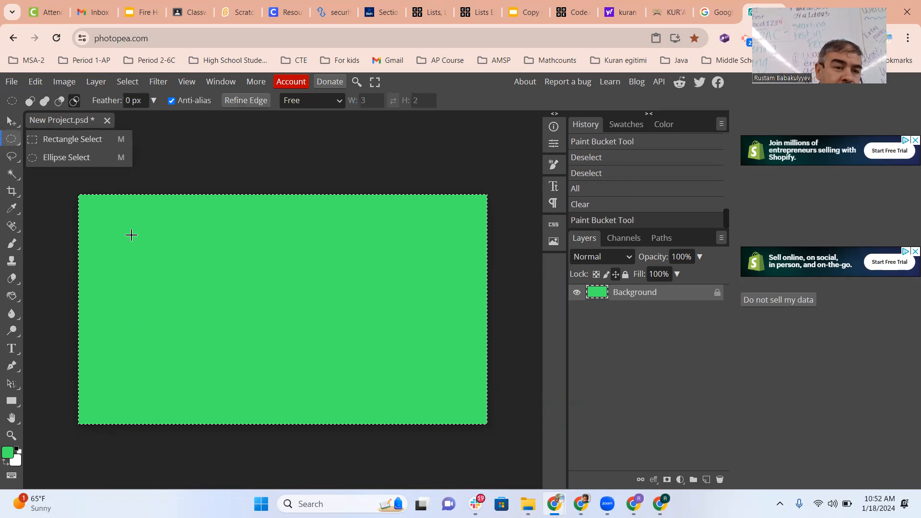
{"action": "left_click", "coordinate": [74, 138]}
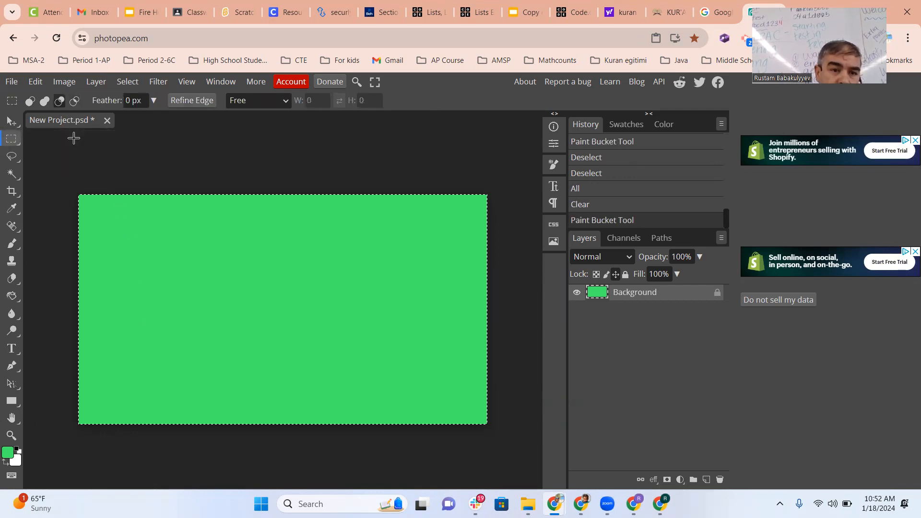
{"action": "left_click", "coordinate": [132, 253]}
{"action": "left_click_drag", "start_coordinate": [132, 231], "coordinate": [324, 363]}
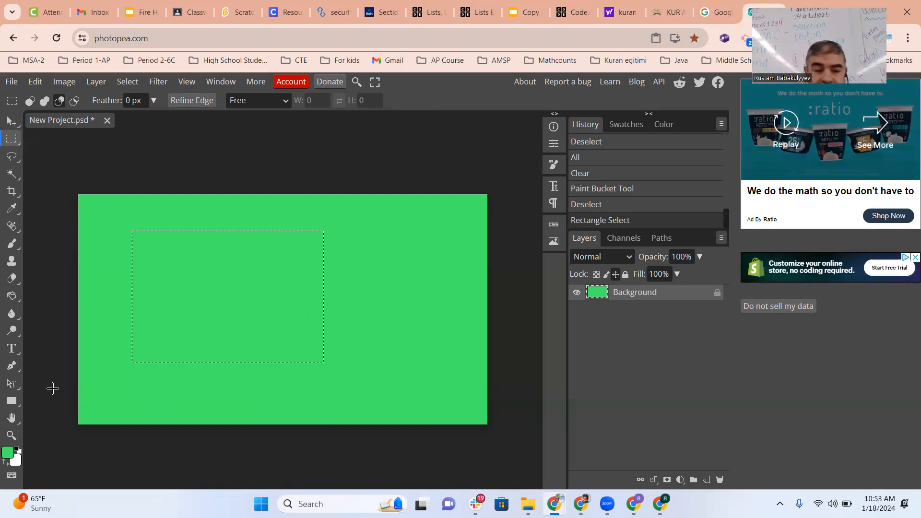
Step: Set the foreground color to yellow #eded41 and fill the rectangular selection with it using the Paint Bucket
{"action": "left_click", "coordinate": [11, 298]}
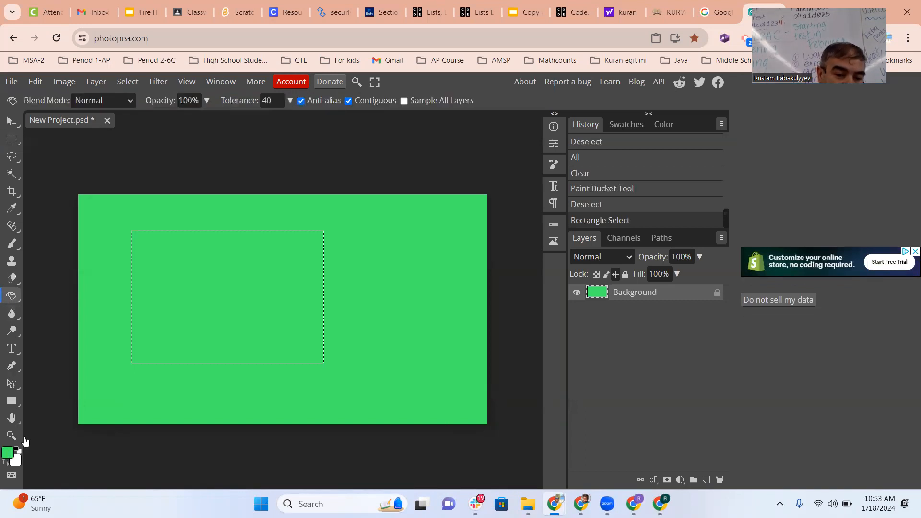
{"action": "left_click", "coordinate": [7, 452]}
{"action": "left_click", "coordinate": [243, 317]}
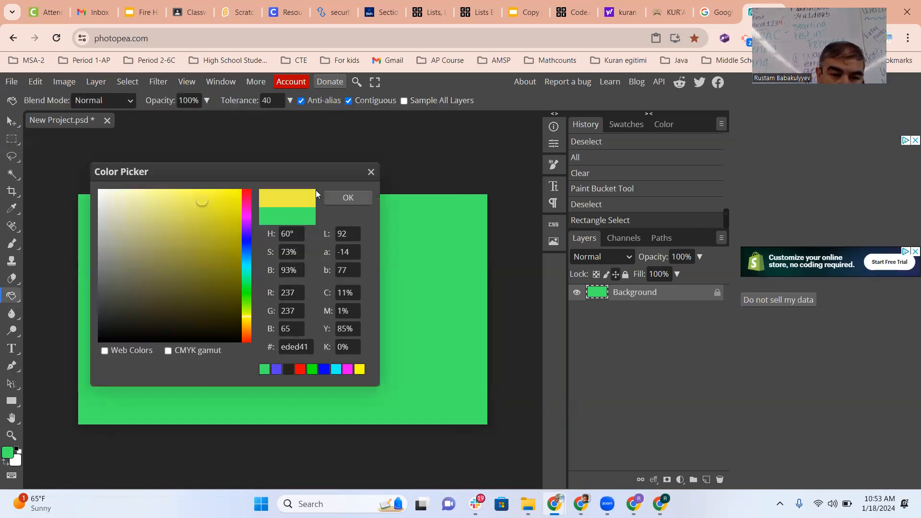
{"action": "left_click", "coordinate": [329, 198]}
{"action": "left_click", "coordinate": [278, 265]}
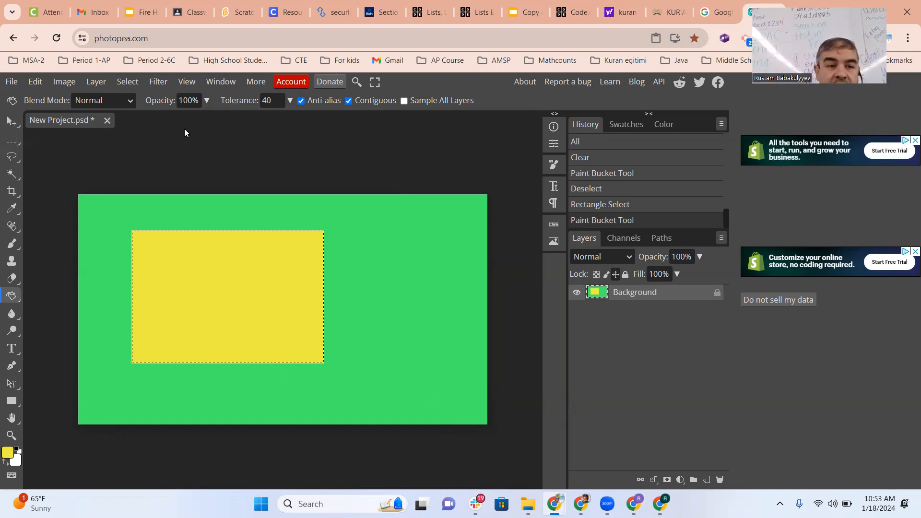
Step: Clear the selection around the yellow rectangle
{"action": "left_click", "coordinate": [127, 82]}
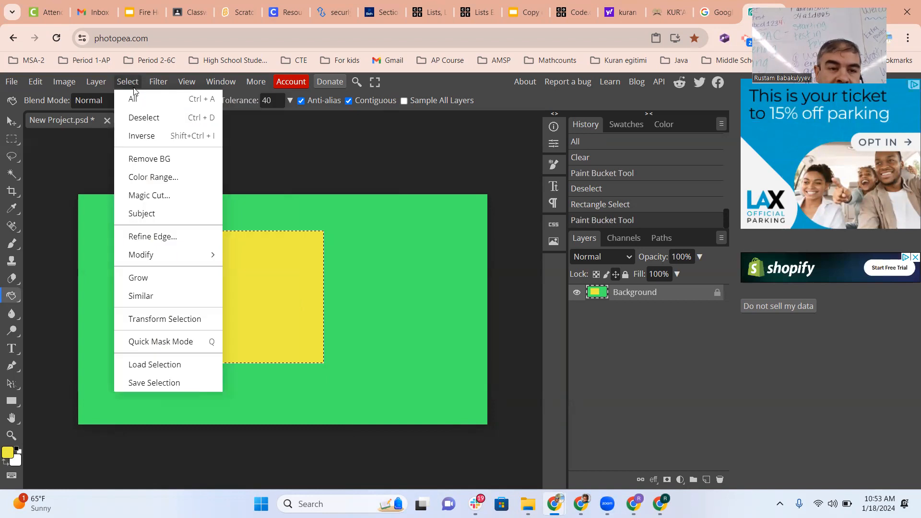
{"action": "left_click", "coordinate": [397, 270]}
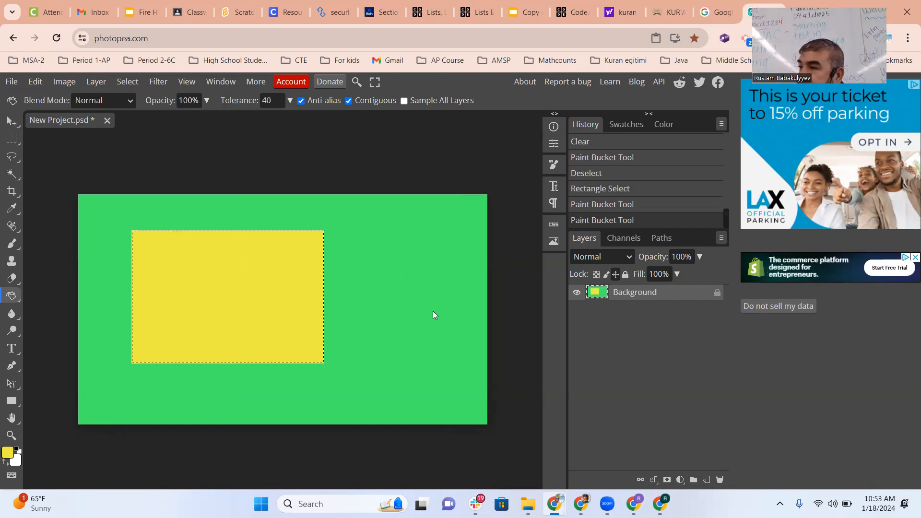
{"action": "key", "text": "ctrl+d"}
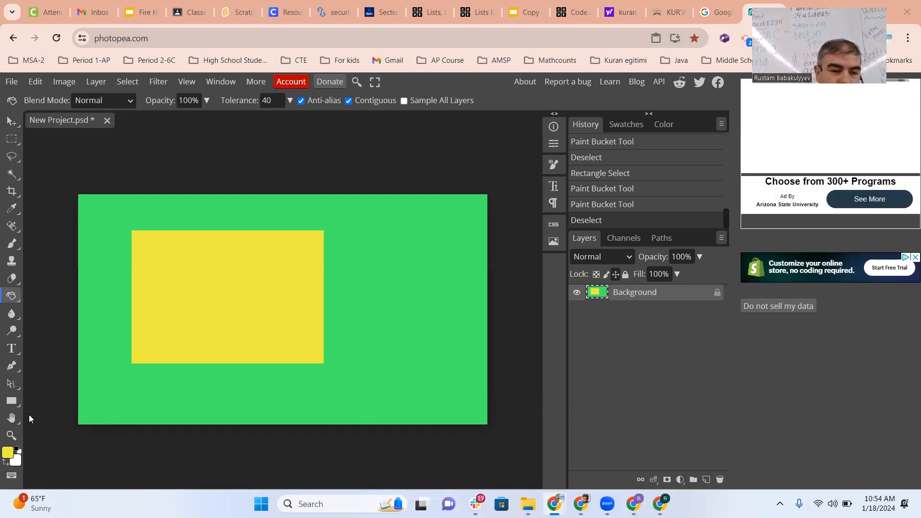
Step: Close the green canvas project with the yellow rectangle without saving it
{"action": "left_click", "coordinate": [108, 120]}
{"action": "left_click", "coordinate": [512, 127]}
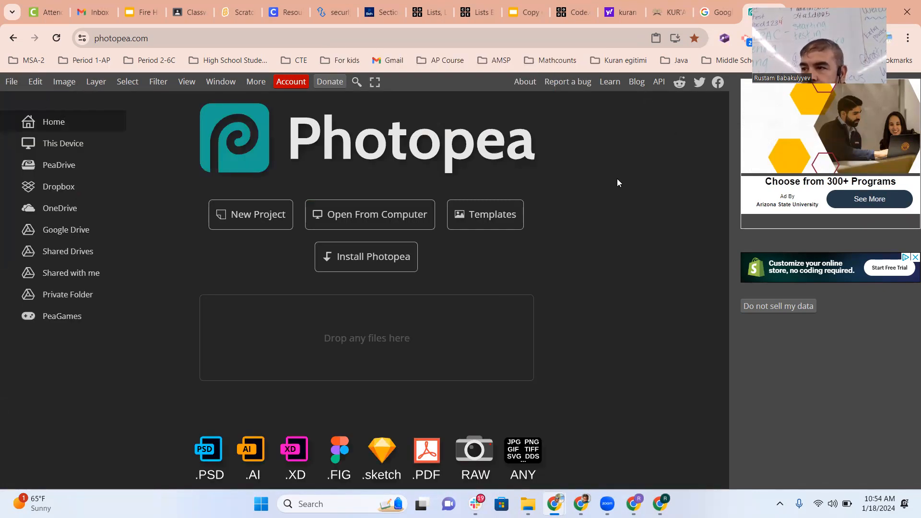
{"action": "left_click", "coordinate": [12, 82]}
{"action": "mouse_move", "coordinate": [35, 82]}
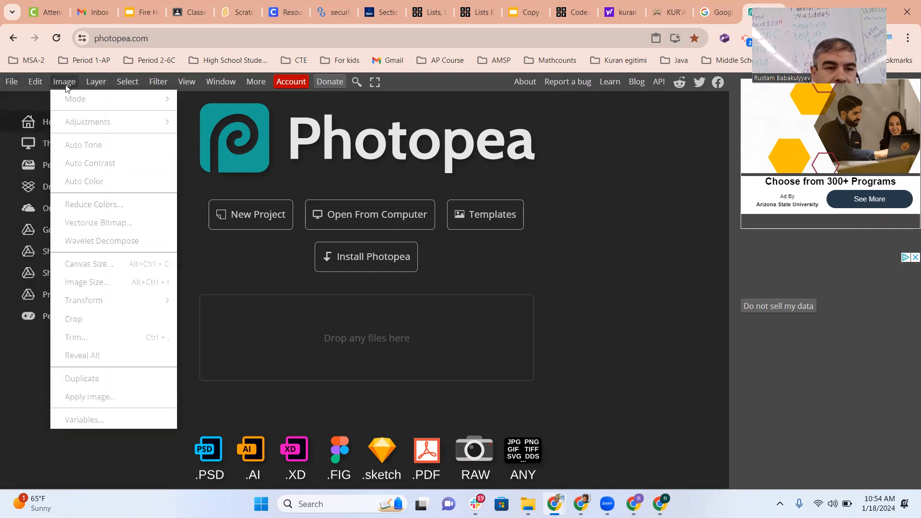
Step: Create a new project 20 inches wide and 20 inches high with a white background
{"action": "left_click", "coordinate": [231, 217]}
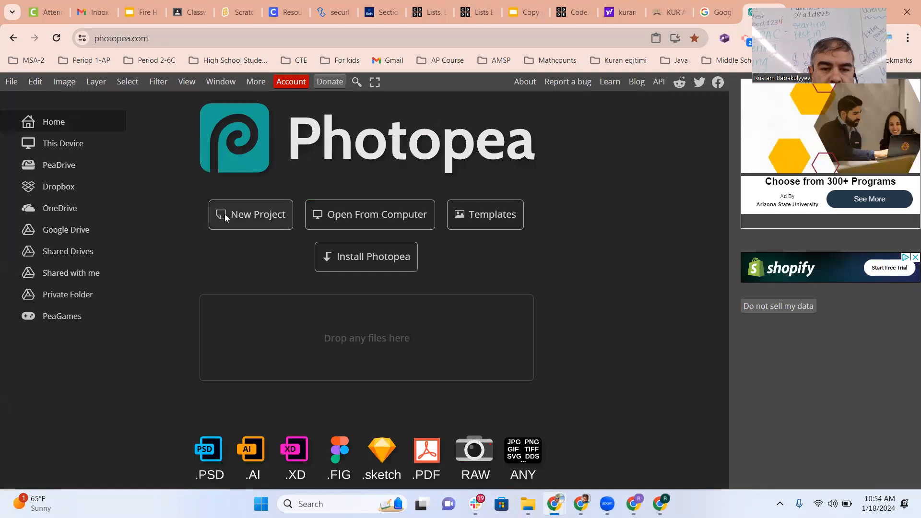
{"action": "left_click", "coordinate": [225, 214]}
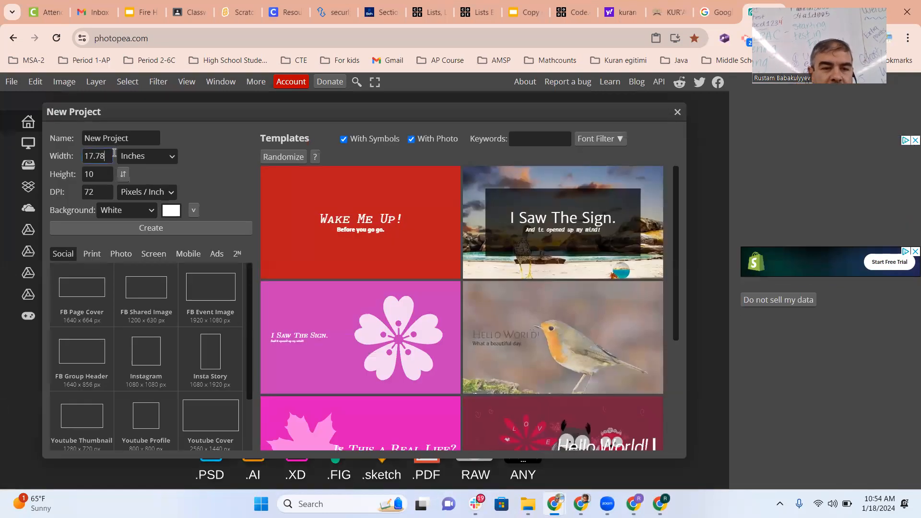
{"action": "left_click_drag", "start_coordinate": [105, 155], "coordinate": [57, 162]}
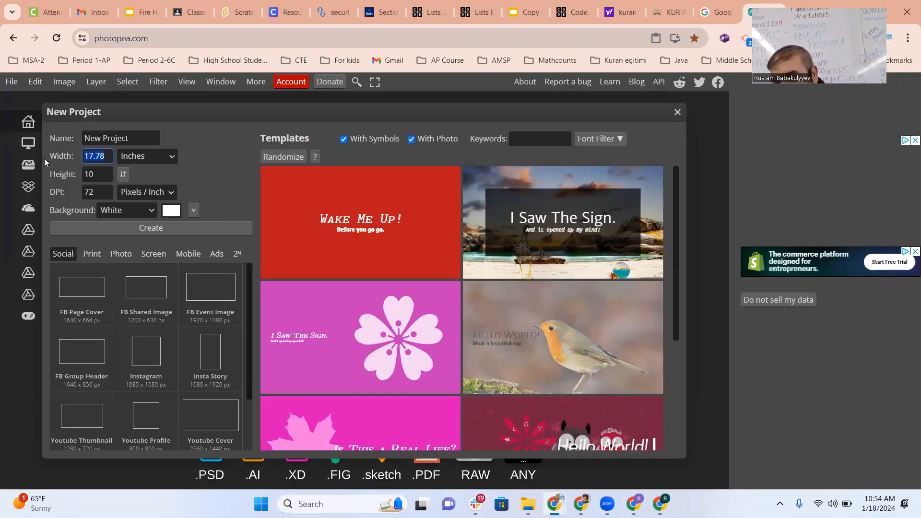
{"action": "key", "text": "Left"}
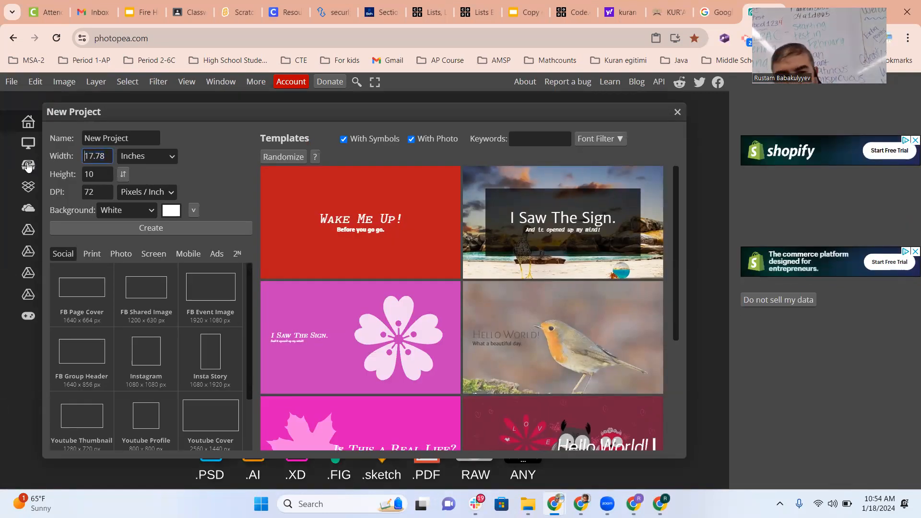
{"action": "double_click", "coordinate": [96, 155]}
{"action": "type", "text": "20"}
{"action": "key", "text": "Tab"}
{"action": "type", "text": "20"}
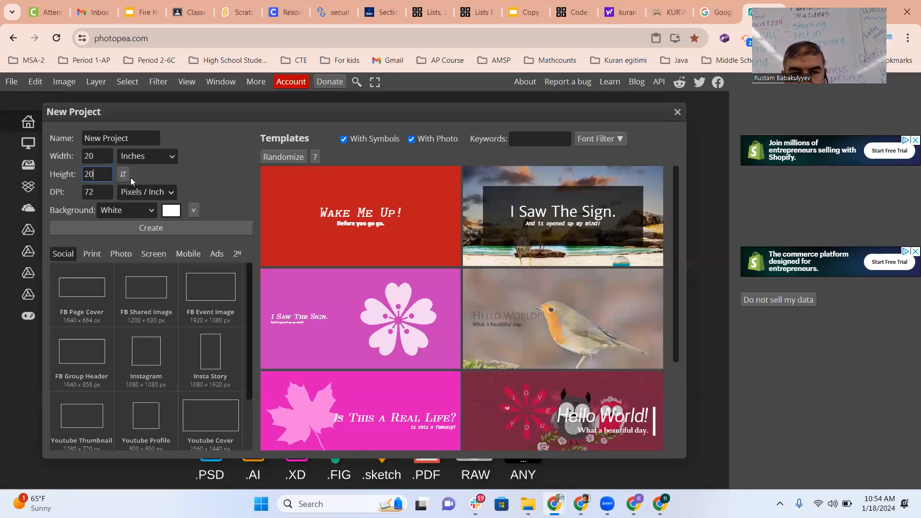
{"action": "left_click", "coordinate": [169, 228]}
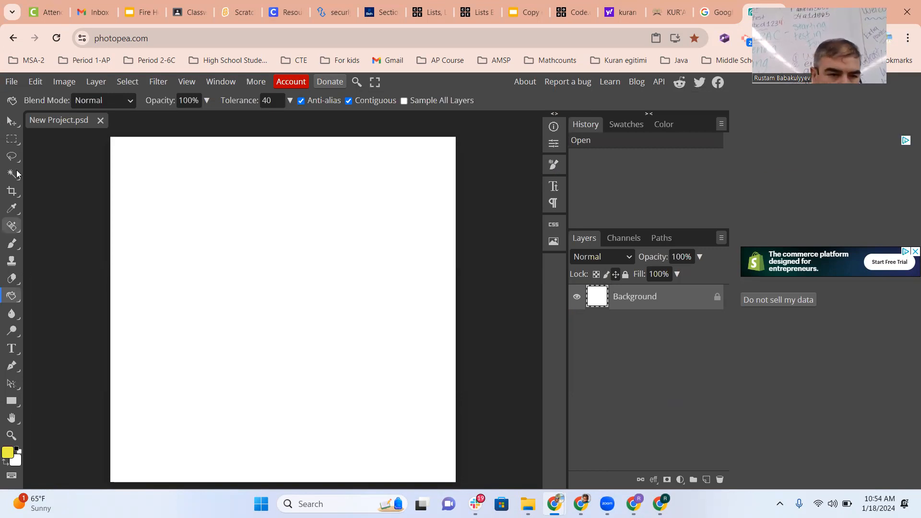
Step: With Ellipse Select in add mode, draw a large round head selection and join two smaller round ears to its upper left and upper right
{"action": "right_click", "coordinate": [14, 146]}
{"action": "left_click", "coordinate": [15, 146]}
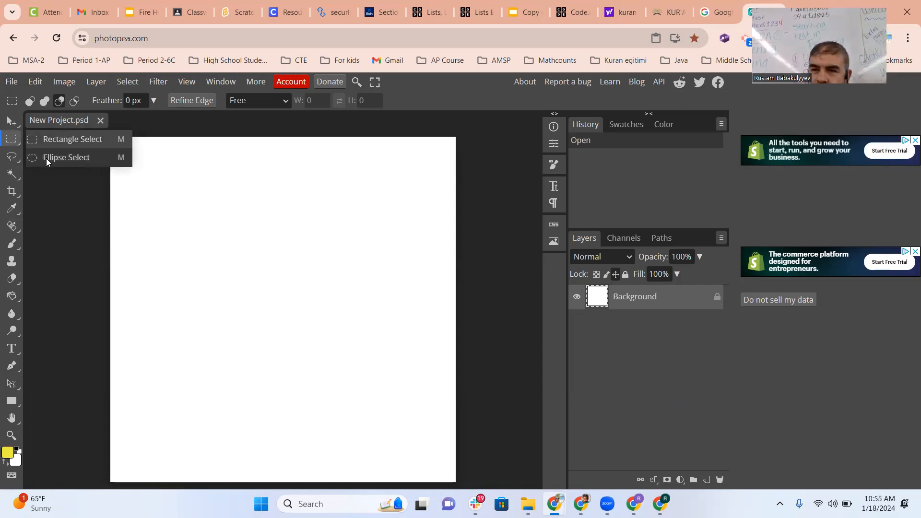
{"action": "left_click", "coordinate": [46, 158]}
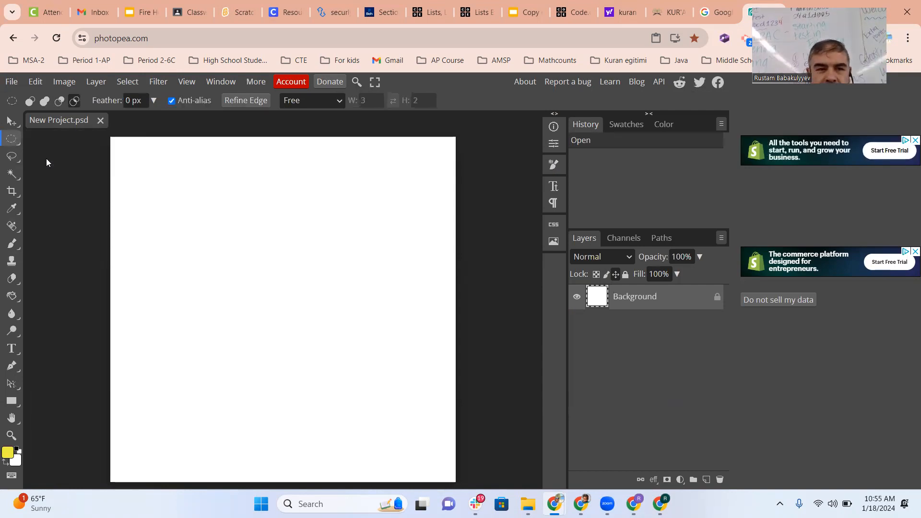
{"action": "left_click", "coordinate": [45, 101]}
{"action": "left_click_drag", "start_coordinate": [172, 179], "coordinate": [341, 355]}
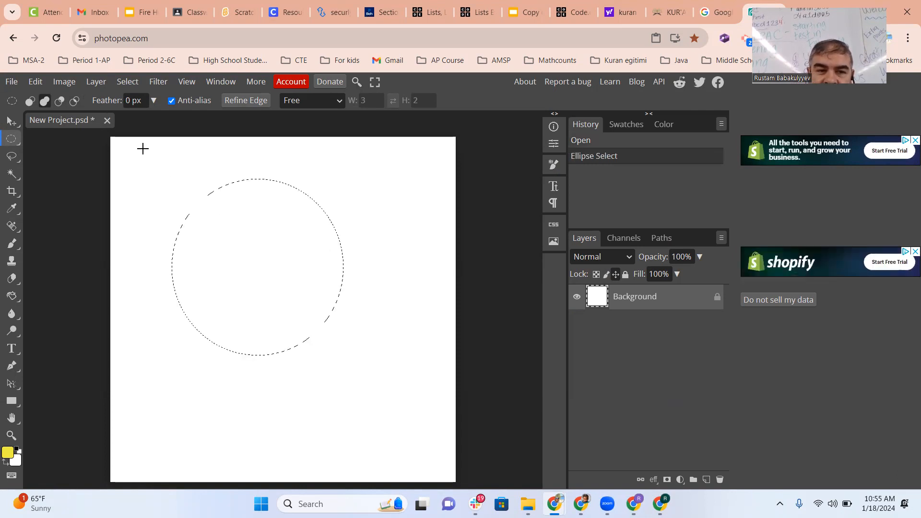
{"action": "left_click_drag", "start_coordinate": [144, 148], "coordinate": [217, 231]}
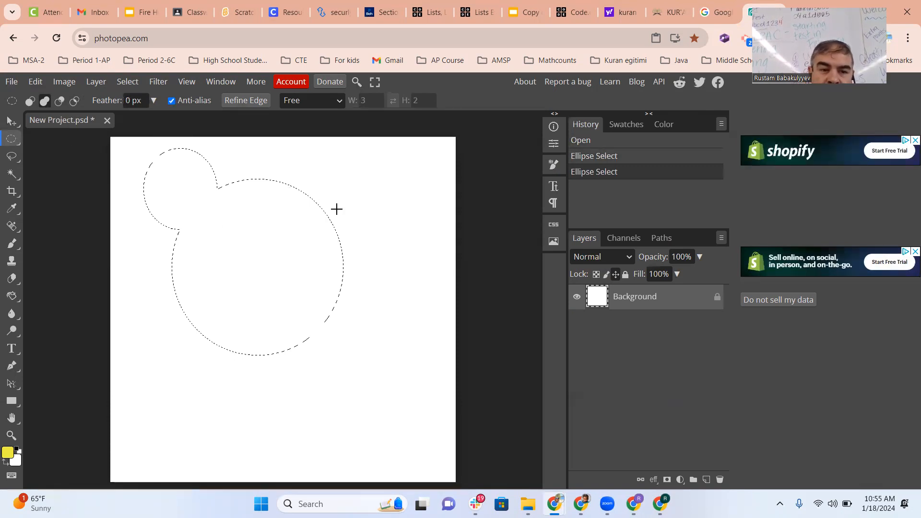
{"action": "left_click_drag", "start_coordinate": [296, 148], "coordinate": [378, 232]}
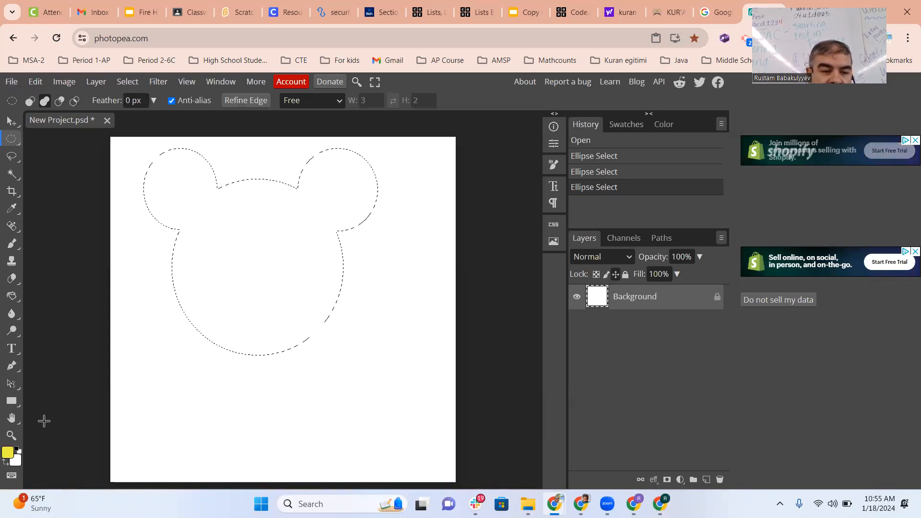
Step: Fill the head-and-ears selection with the yellow foreground color using the Paint Bucket, and clear the selection
{"action": "left_click", "coordinate": [15, 294]}
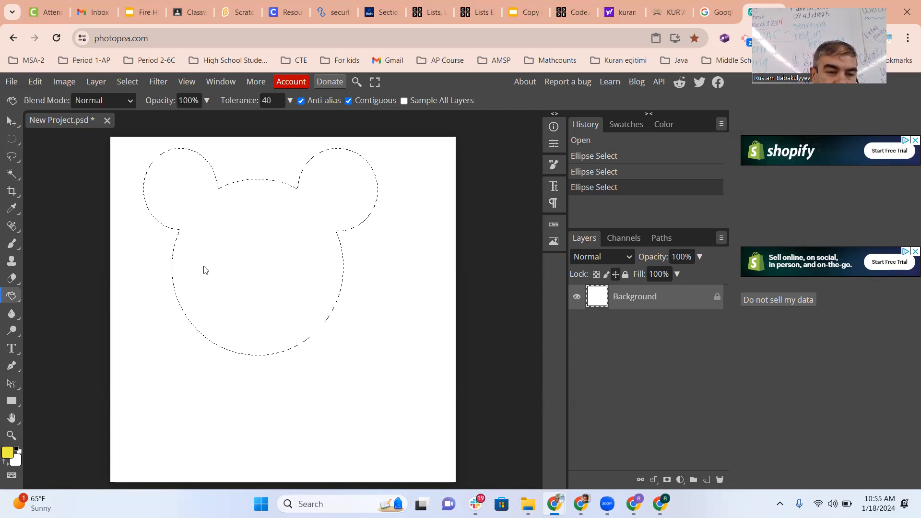
{"action": "left_click", "coordinate": [205, 280]}
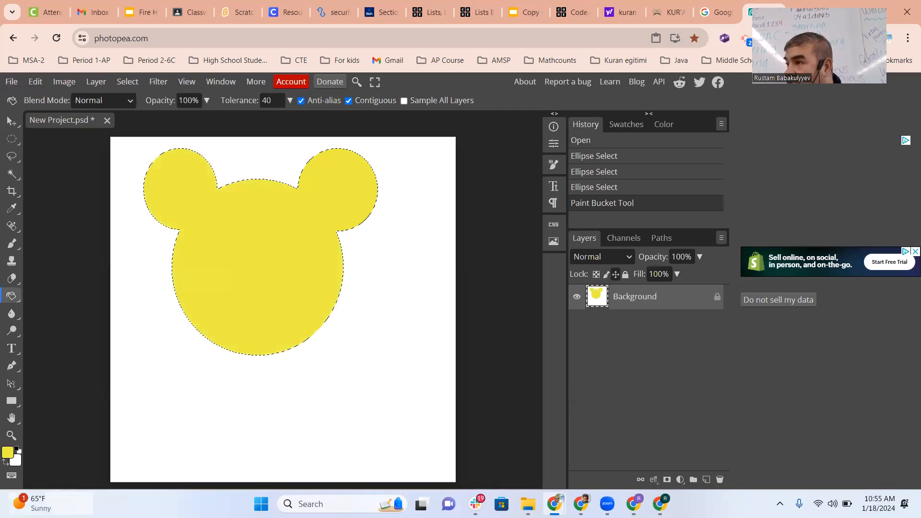
{"action": "mouse_move", "coordinate": [60, 503]}
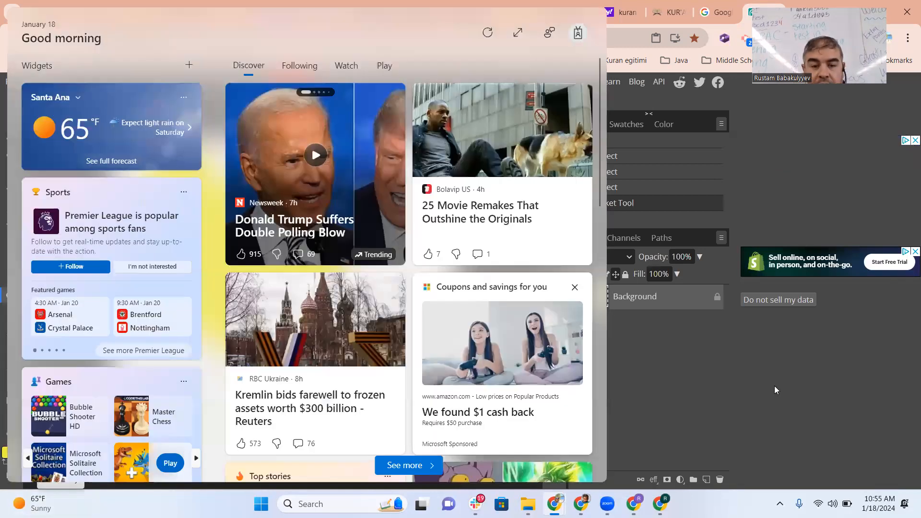
{"action": "key", "text": "ctrl+d"}
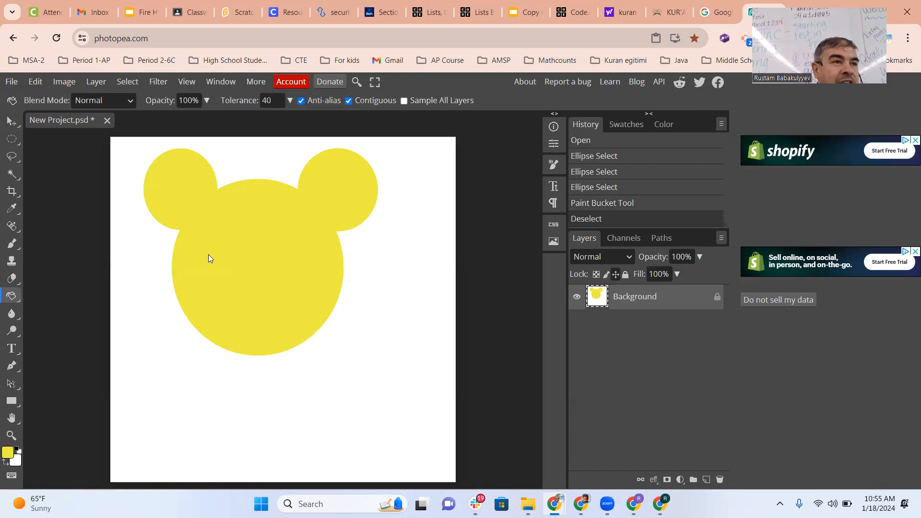
Step: Draw two small round eye selections side by side in the upper part of the yellow head with Ellipse Select in add mode
{"action": "left_click", "coordinate": [11, 141]}
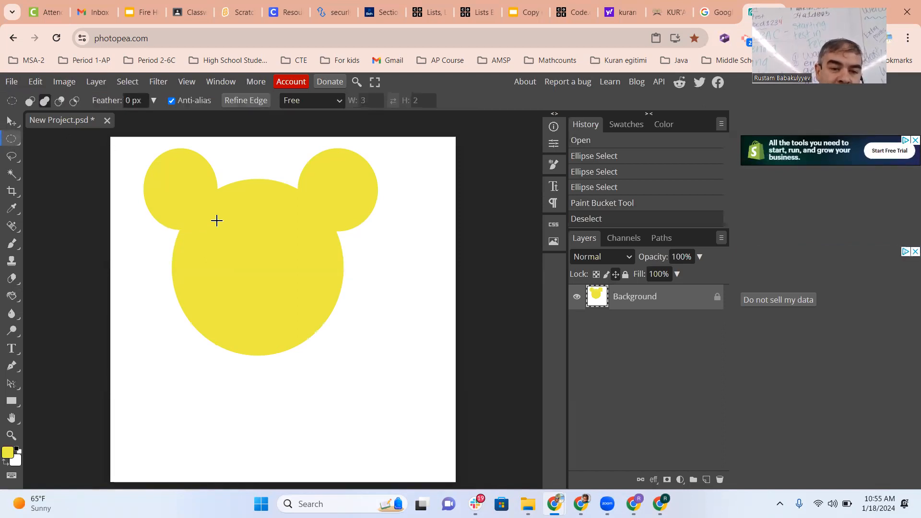
{"action": "left_click", "coordinate": [44, 102]}
{"action": "left_click_drag", "start_coordinate": [213, 218], "coordinate": [243, 251]}
{"action": "left_click_drag", "start_coordinate": [280, 219], "coordinate": [307, 251]}
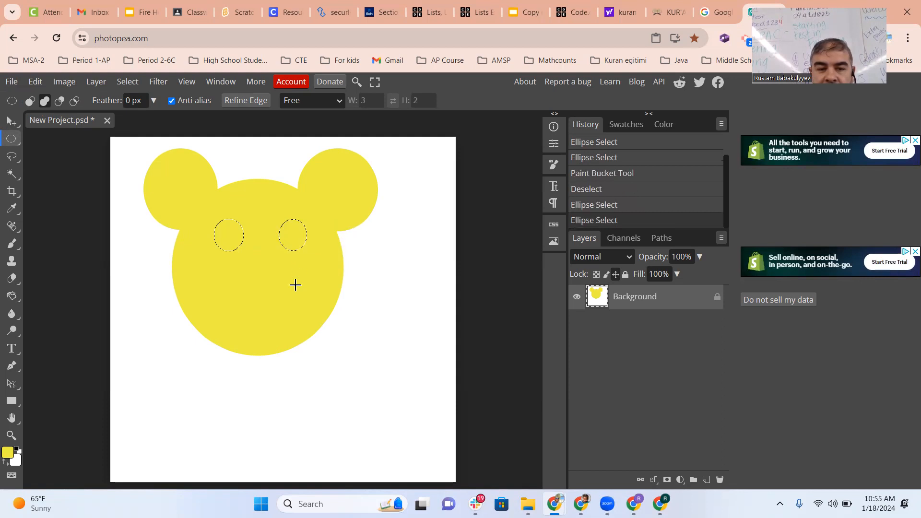
Step: Set the foreground color to off-white #f8f8f2, fill both eye selections with the Paint Bucket, and clear the selection
{"action": "left_click", "coordinate": [9, 453]}
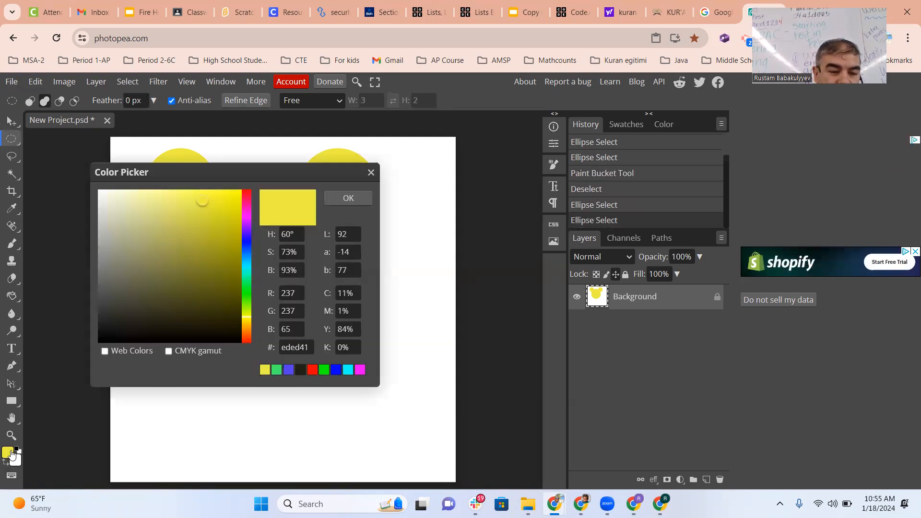
{"action": "left_click", "coordinate": [101, 193]}
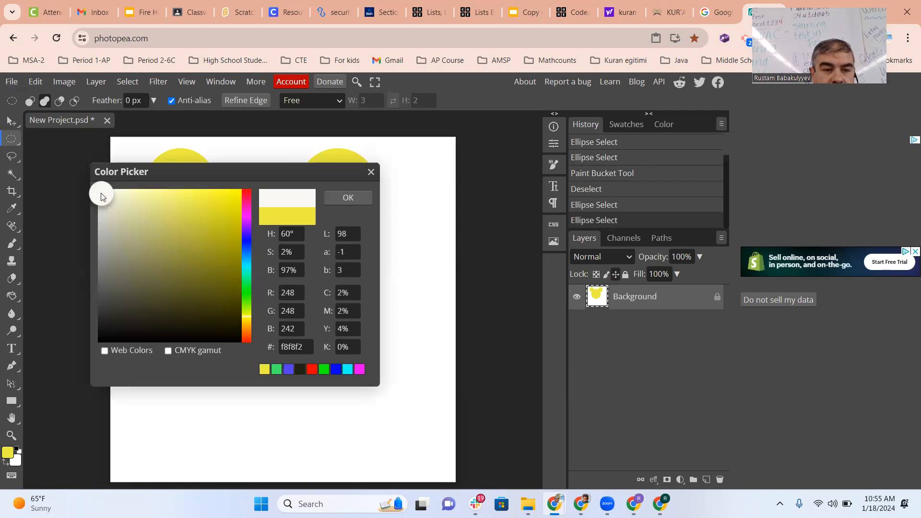
{"action": "left_click", "coordinate": [346, 198]}
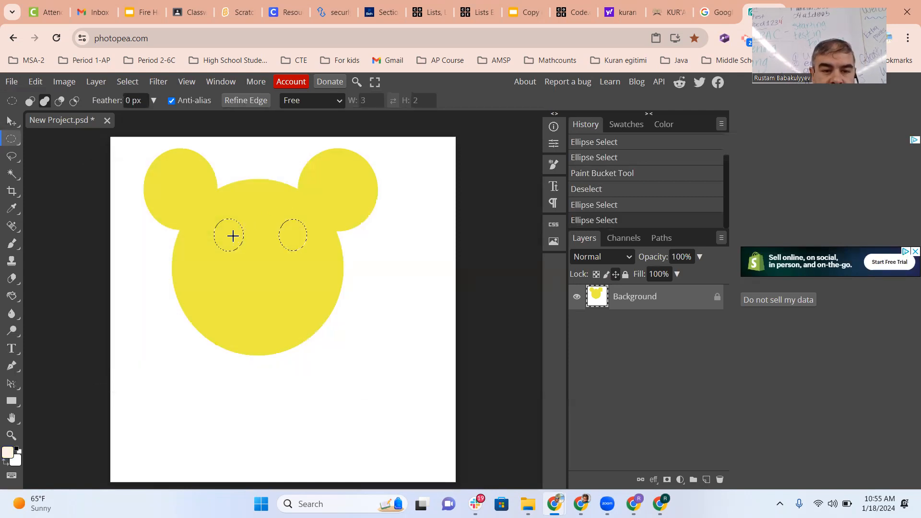
{"action": "left_click", "coordinate": [12, 296]}
{"action": "left_click", "coordinate": [63, 315]}
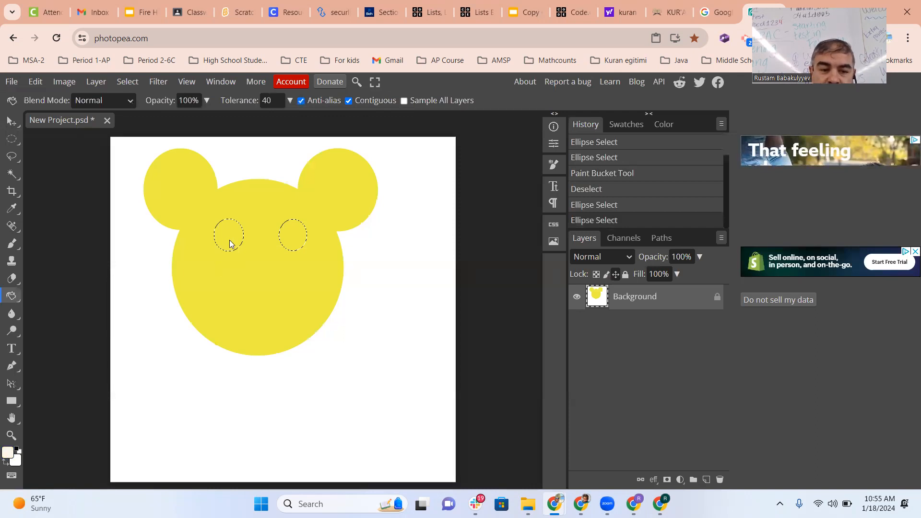
{"action": "left_click", "coordinate": [230, 243]}
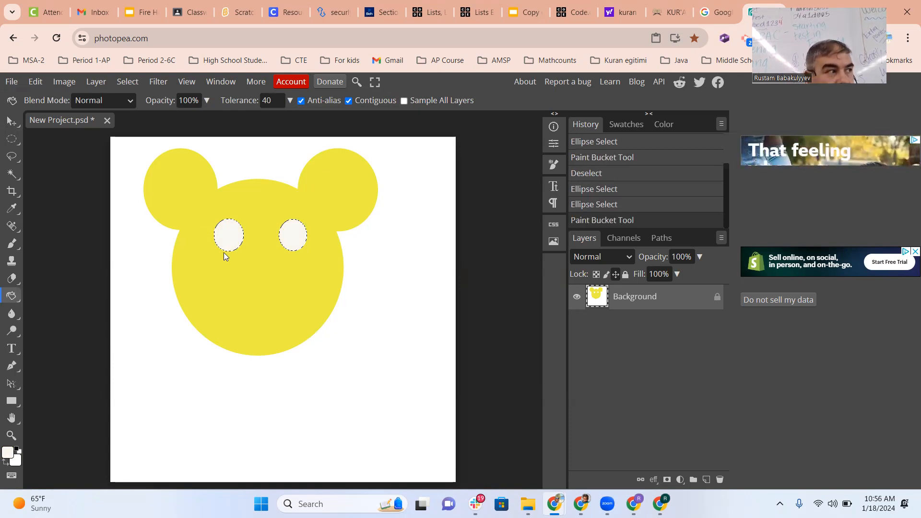
{"action": "key", "text": "ctrl+d"}
Step: Draw a narrow vertical elliptical pupil selection inside each white eye with Ellipse Select
{"action": "left_click", "coordinate": [11, 139]}
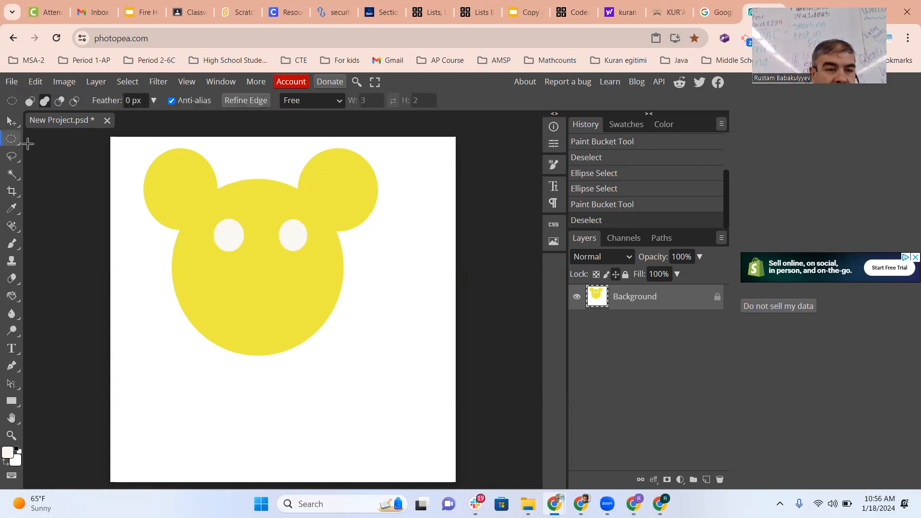
{"action": "left_click_drag", "start_coordinate": [225, 220], "coordinate": [234, 249]}
{"action": "left_click_drag", "start_coordinate": [288, 220], "coordinate": [299, 249]}
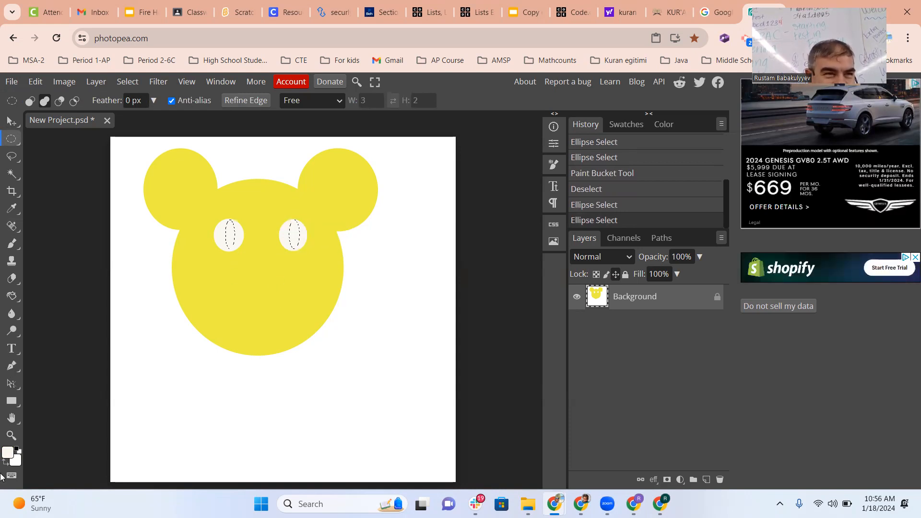
Step: Set the foreground color to near-black #060605, fill both pupils with the Paint Bucket, and clear the selection
{"action": "left_click", "coordinate": [8, 453]}
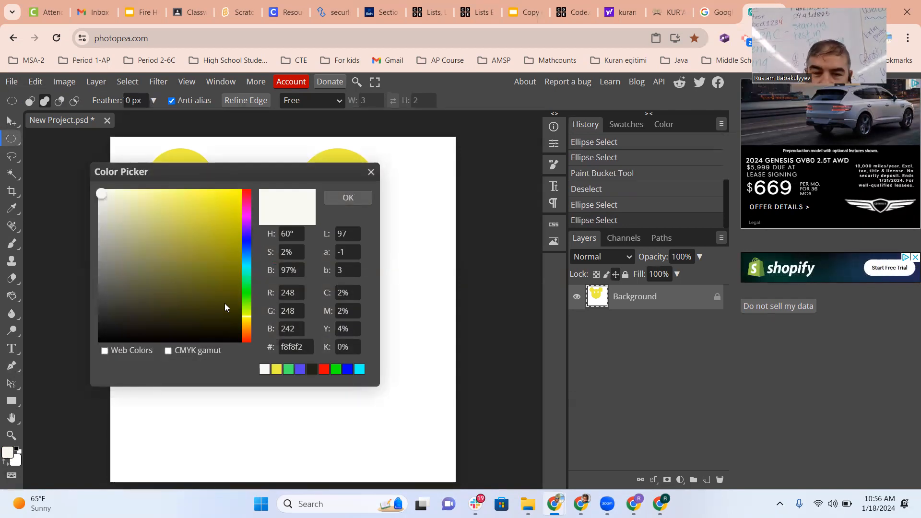
{"action": "left_click", "coordinate": [119, 338]}
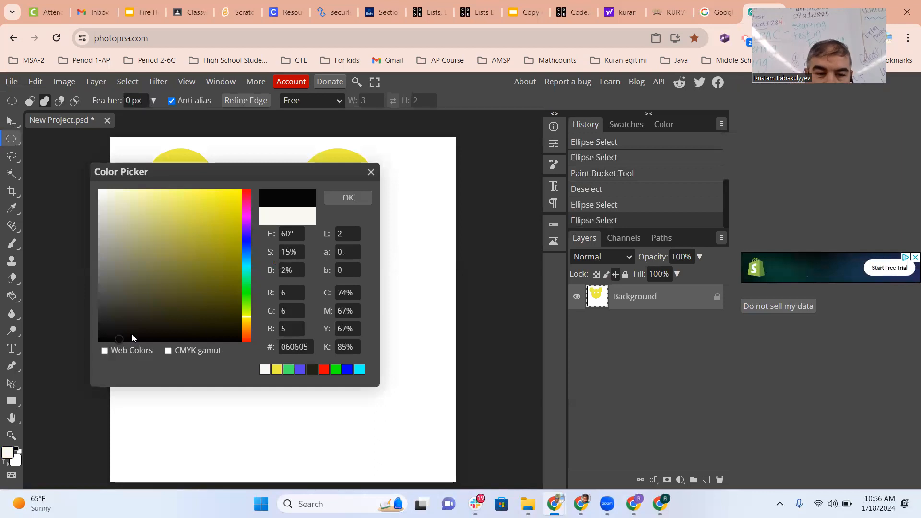
{"action": "left_click", "coordinate": [346, 196]}
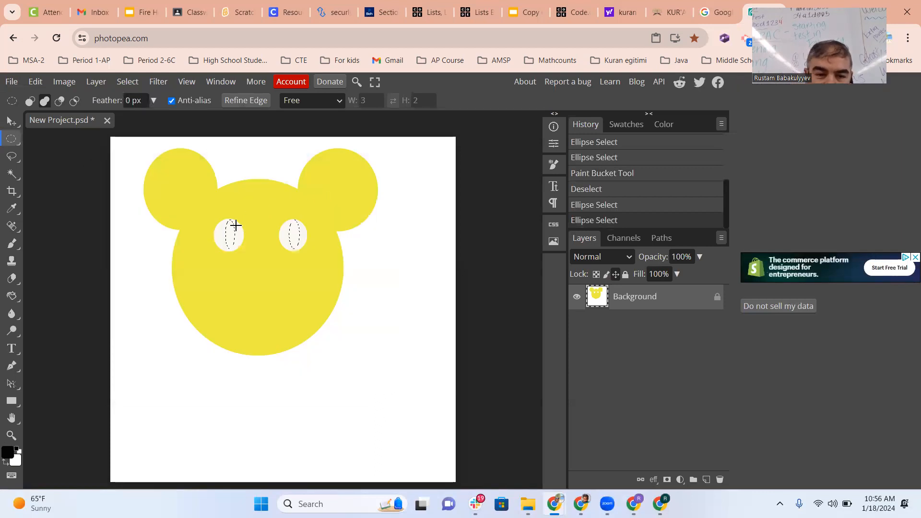
{"action": "left_click", "coordinate": [12, 296]}
{"action": "left_click", "coordinate": [230, 232]}
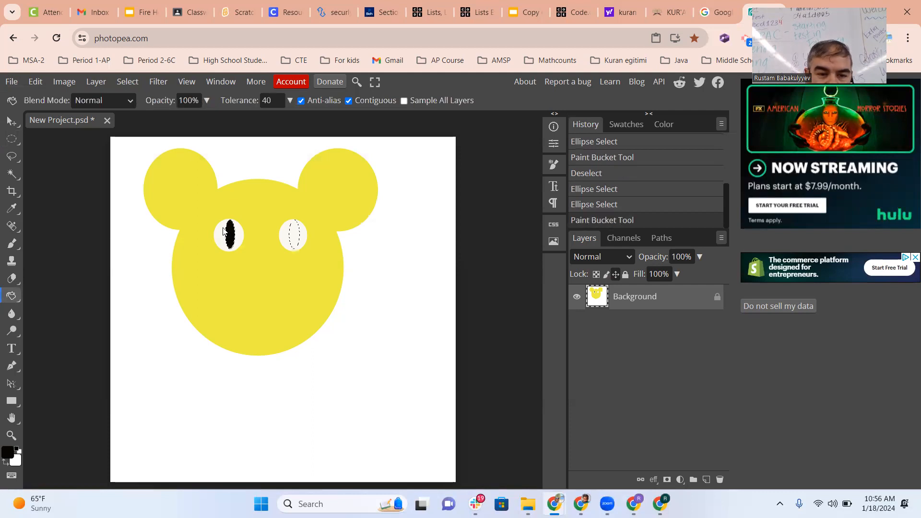
{"action": "left_click", "coordinate": [295, 239]}
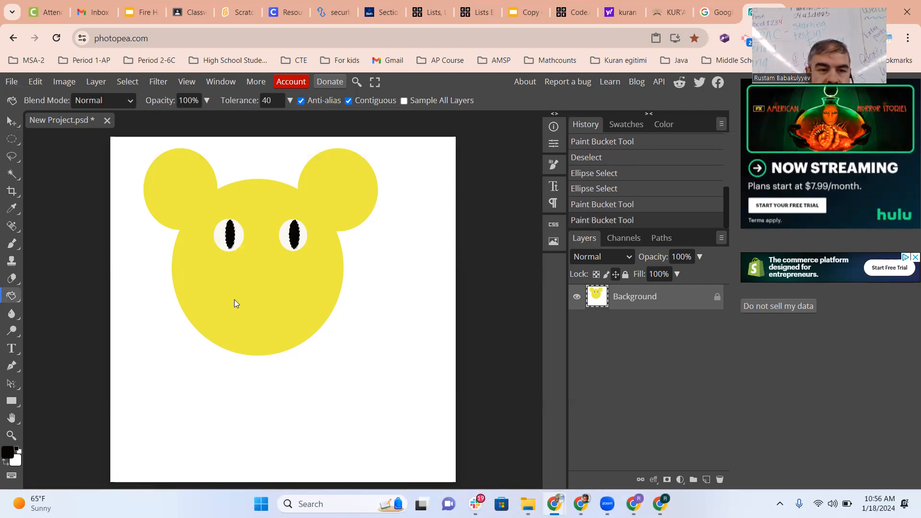
{"action": "key", "text": "ctrl+d"}
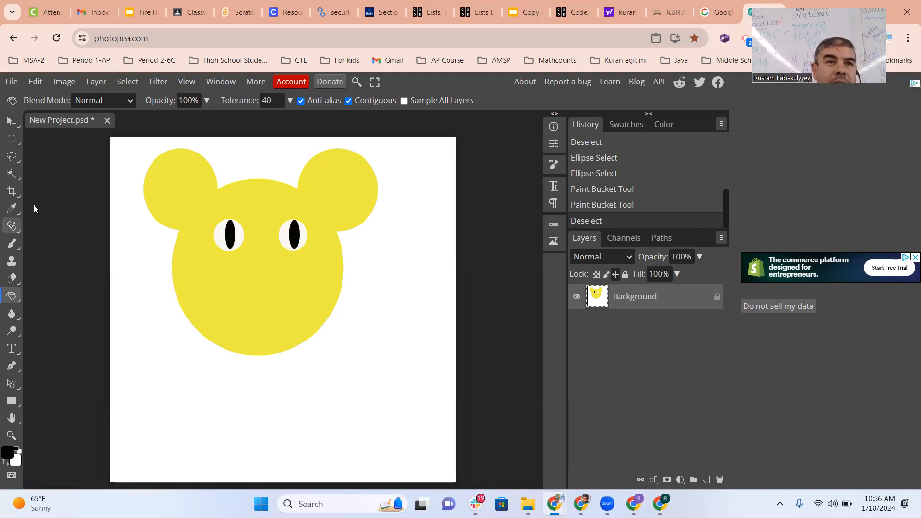
Step: Draw a small horizontal elliptical nose selection centered below the eyes and fill it with the near-black foreground color using the Paint Bucket
{"action": "left_click", "coordinate": [16, 138]}
{"action": "left_click_drag", "start_coordinate": [250, 250], "coordinate": [294, 274]}
{"action": "left_click", "coordinate": [235, 261]}
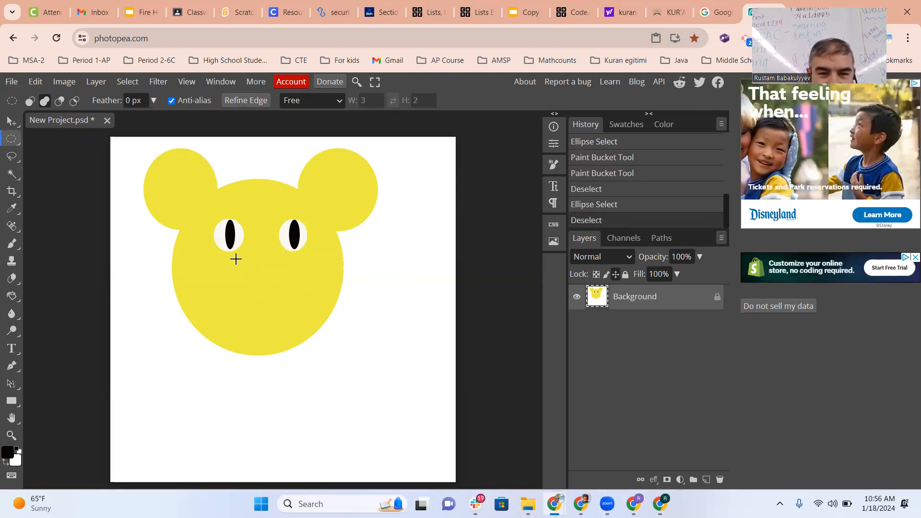
{"action": "left_click_drag", "start_coordinate": [237, 260], "coordinate": [281, 283]}
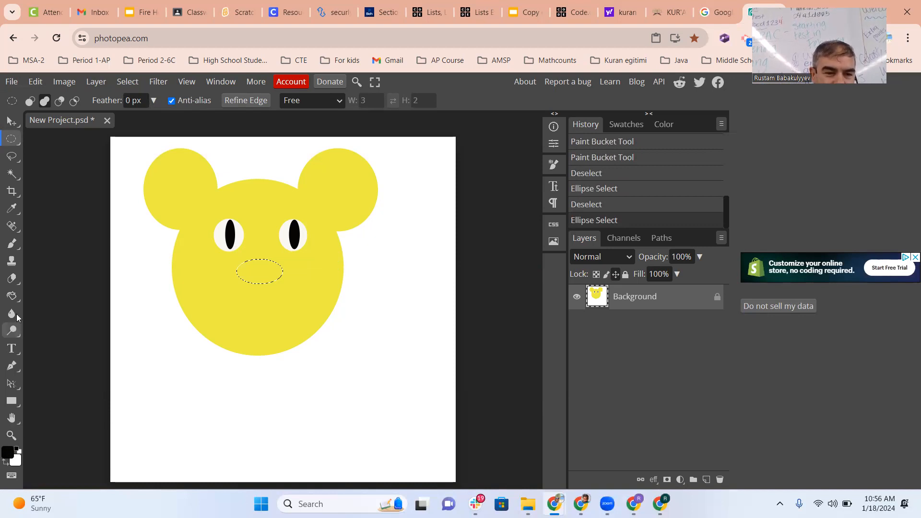
{"action": "left_click", "coordinate": [11, 296]}
{"action": "left_click", "coordinate": [268, 267]}
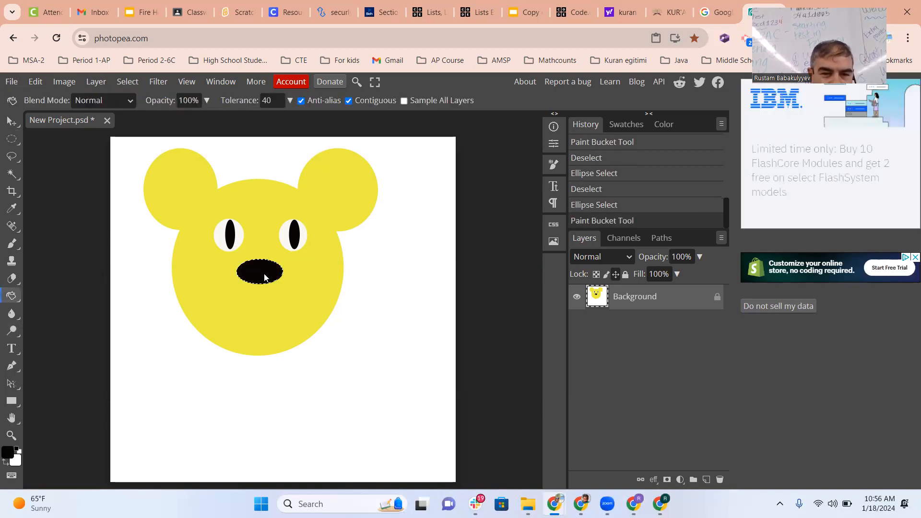
Step: Clear the nose selection and draw a freehand bowl-shaped mouth selection with a jagged upper edge below the nose using Lasso Select
{"action": "key", "text": "ctrl+d"}
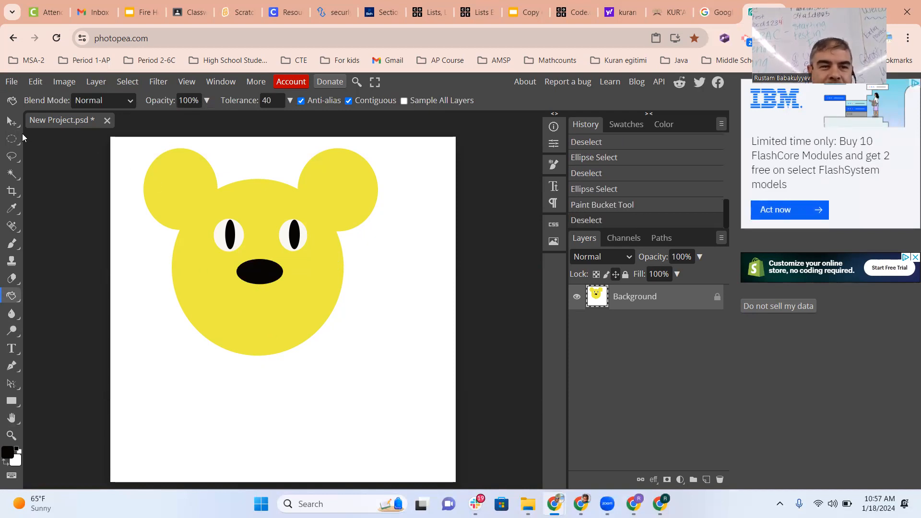
{"action": "left_click", "coordinate": [11, 157]}
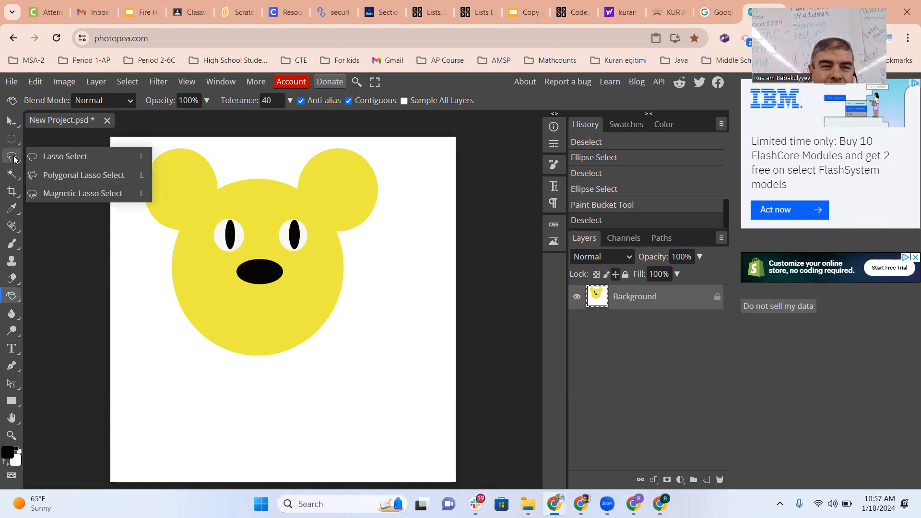
{"action": "left_click", "coordinate": [55, 160]}
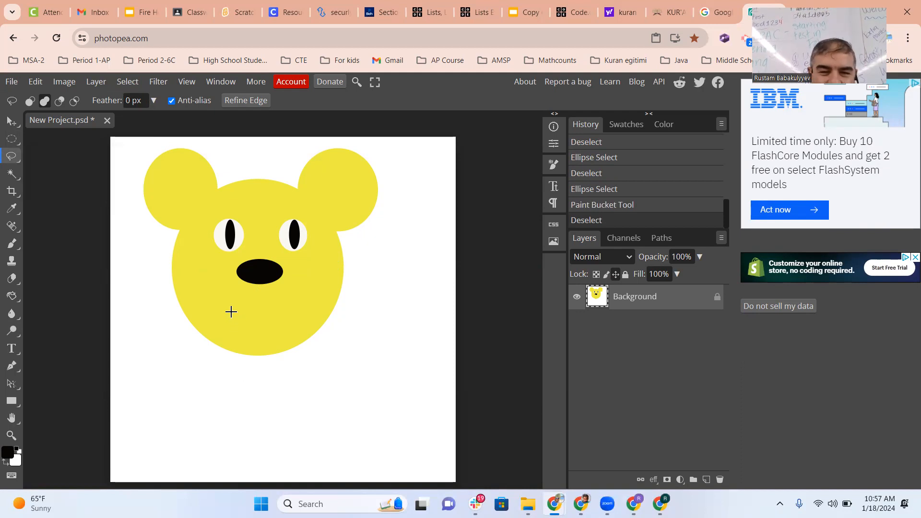
{"action": "mouse_move", "coordinate": [223, 302]}
{"action": "left_mouse_down"}
{"action": "mouse_move", "coordinate": [293, 300]}
{"action": "mouse_move", "coordinate": [274, 325]}
{"action": "mouse_move", "coordinate": [235, 320]}
{"action": "mouse_move", "coordinate": [222, 301]}
{"action": "left_mouse_up"}
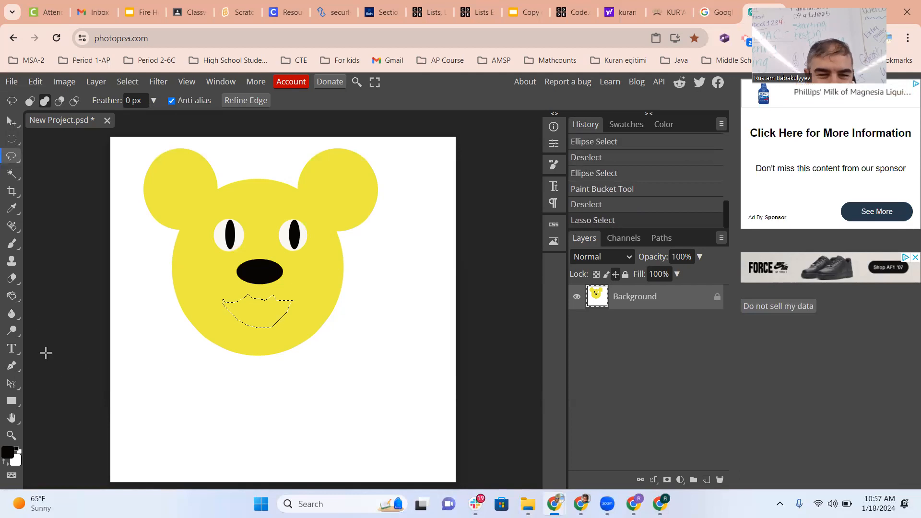
Step: Set the foreground color to muted yellow #dada54, fill the mouth selection with the Paint Bucket, and clear the selection
{"action": "left_click", "coordinate": [10, 454]}
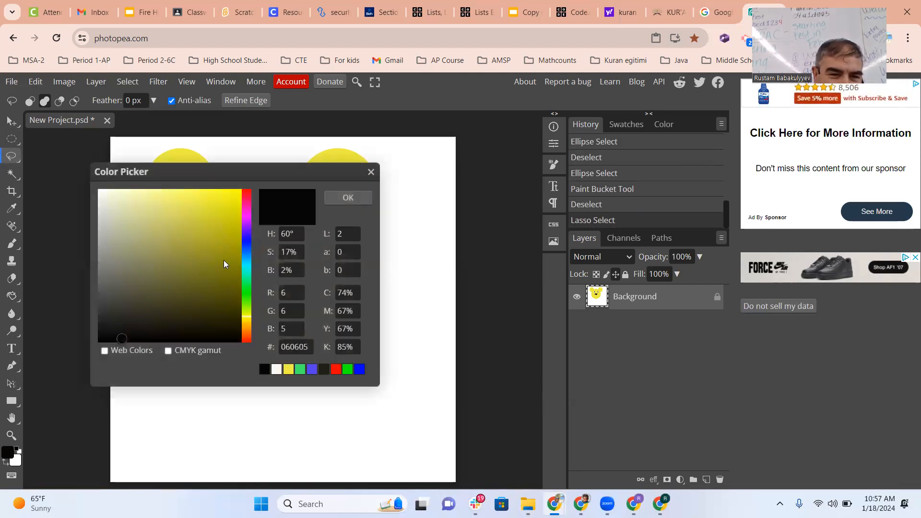
{"action": "left_click", "coordinate": [186, 212]}
{"action": "left_click", "coordinate": [334, 198]}
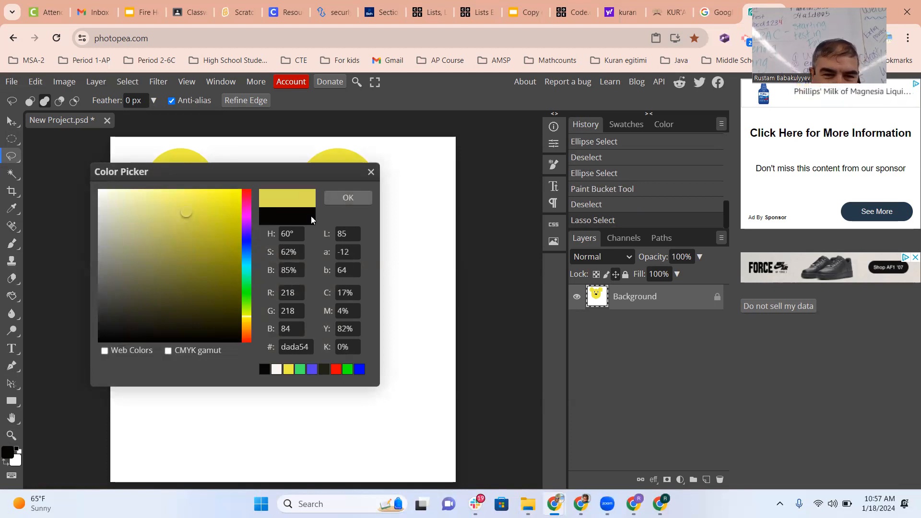
{"action": "left_click", "coordinate": [12, 296]}
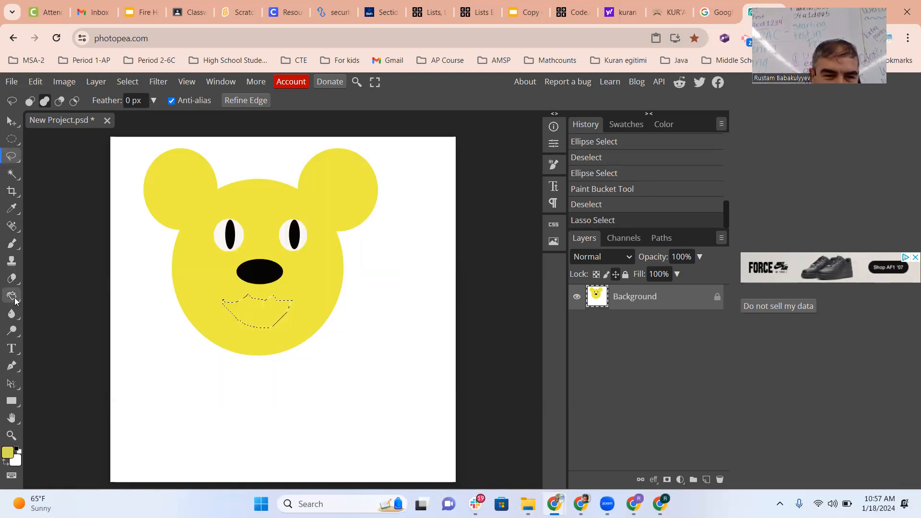
{"action": "left_click", "coordinate": [264, 315]}
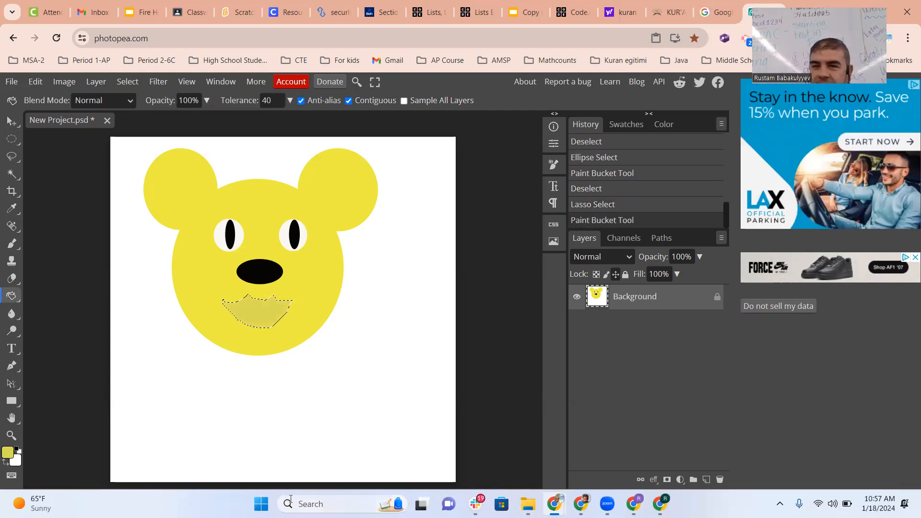
{"action": "key", "text": "ctrl+d"}
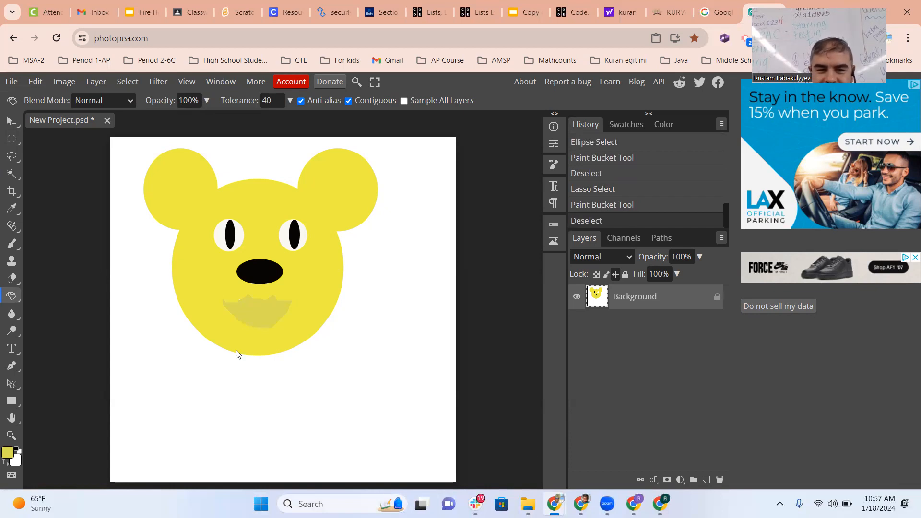
Step: Draw a thin horizontal lip-shaped selection across the upper part of the muted yellow mouth area with Lasso Select
{"action": "left_click", "coordinate": [12, 139]}
{"action": "left_click", "coordinate": [11, 157]}
{"action": "left_click", "coordinate": [37, 156]}
{"action": "mouse_move", "coordinate": [224, 301]}
{"action": "left_mouse_down"}
{"action": "mouse_move", "coordinate": [258, 310]}
{"action": "mouse_move", "coordinate": [288, 303]}
{"action": "left_mouse_up"}
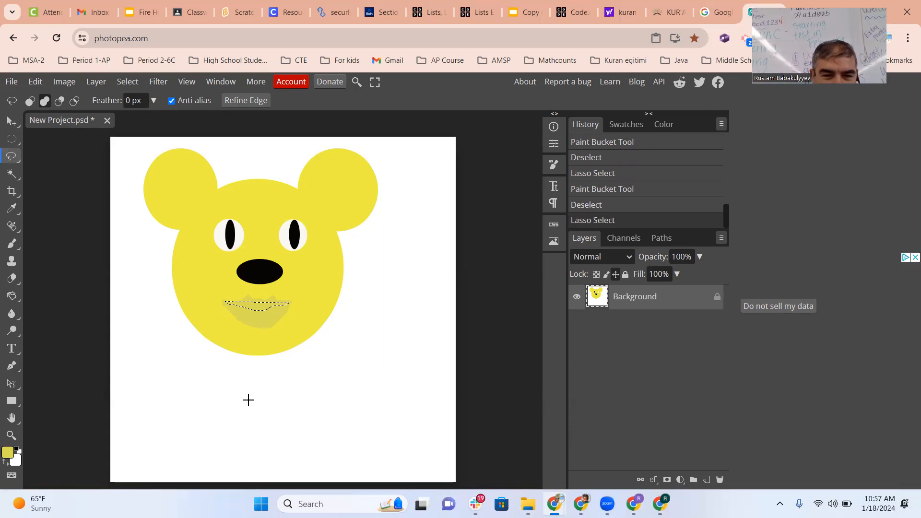
Step: Set the foreground color to a coral red, fill the thin lip selection with the Paint Bucket, and clear the selection
{"action": "left_click", "coordinate": [8, 452]}
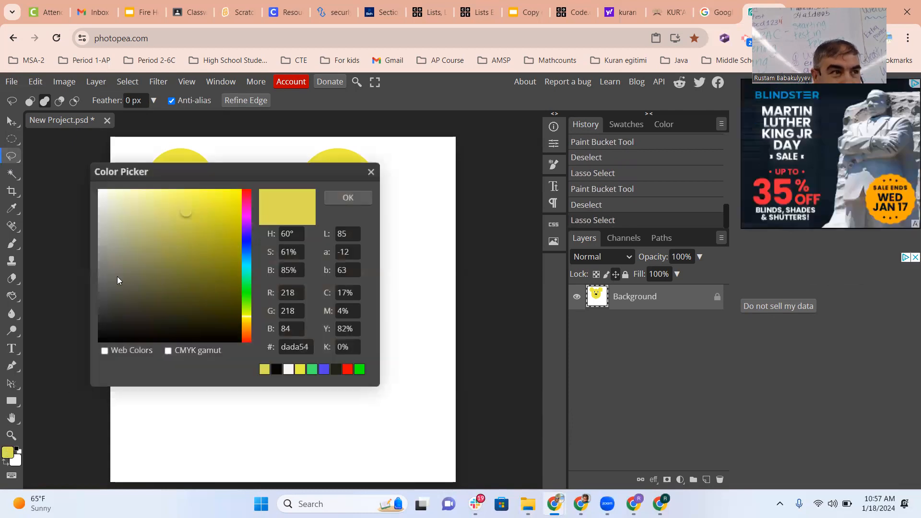
{"action": "left_click", "coordinate": [246, 190]}
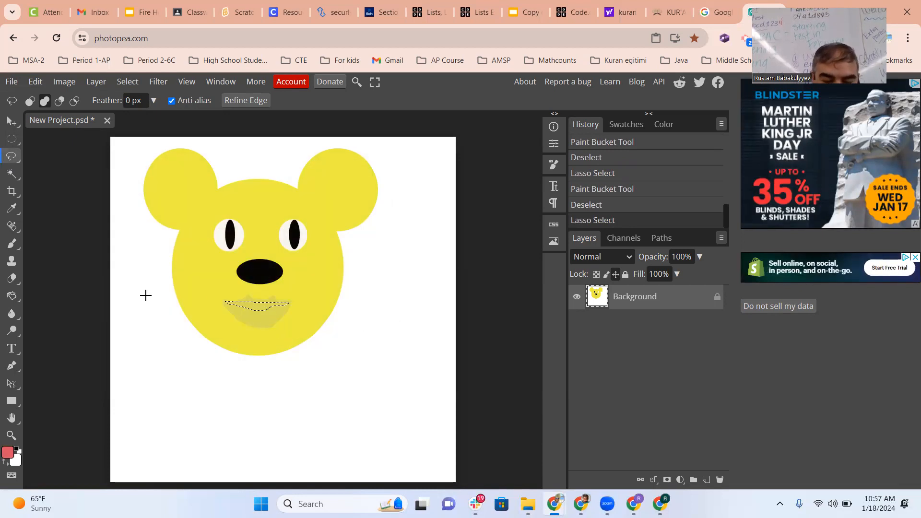
{"action": "key", "text": "g"}
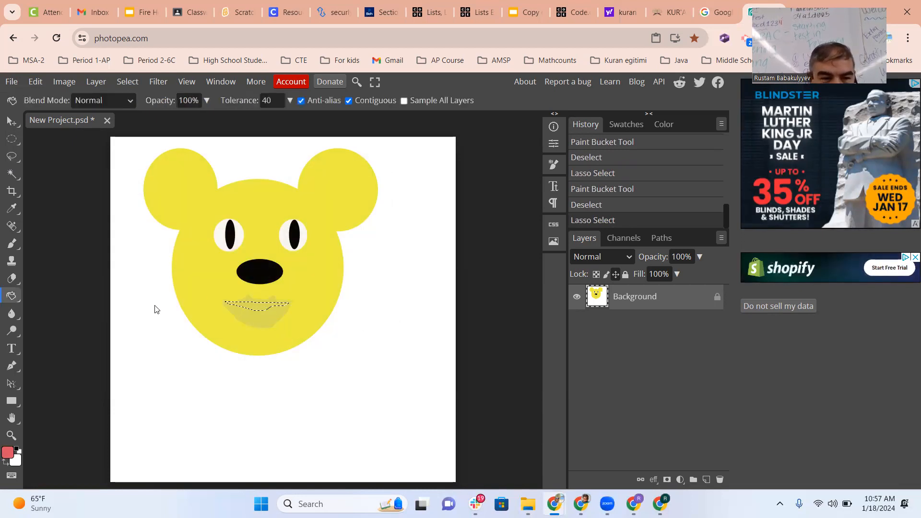
{"action": "left_click", "coordinate": [258, 306]}
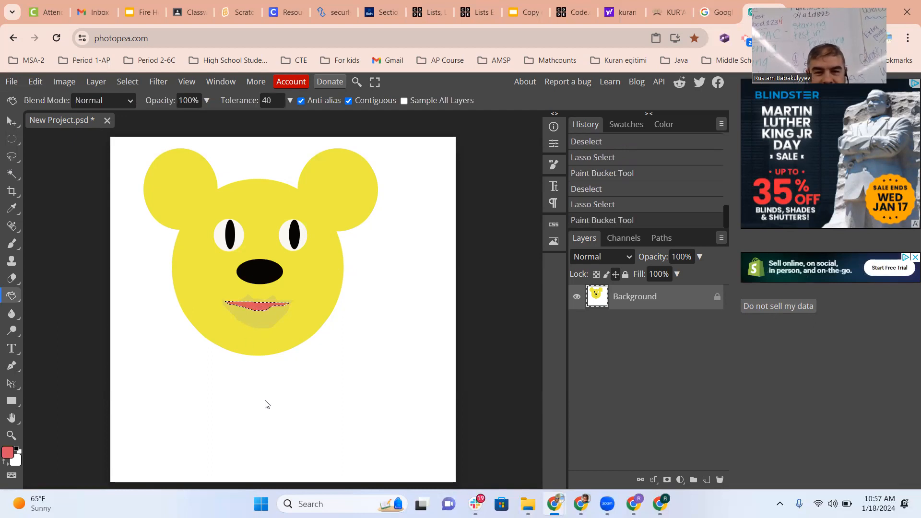
{"action": "key", "text": "ctrl+d"}
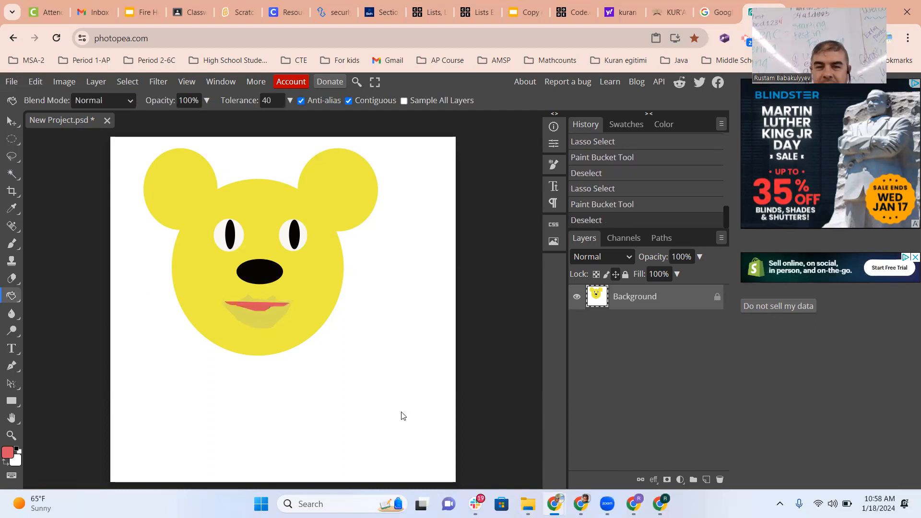